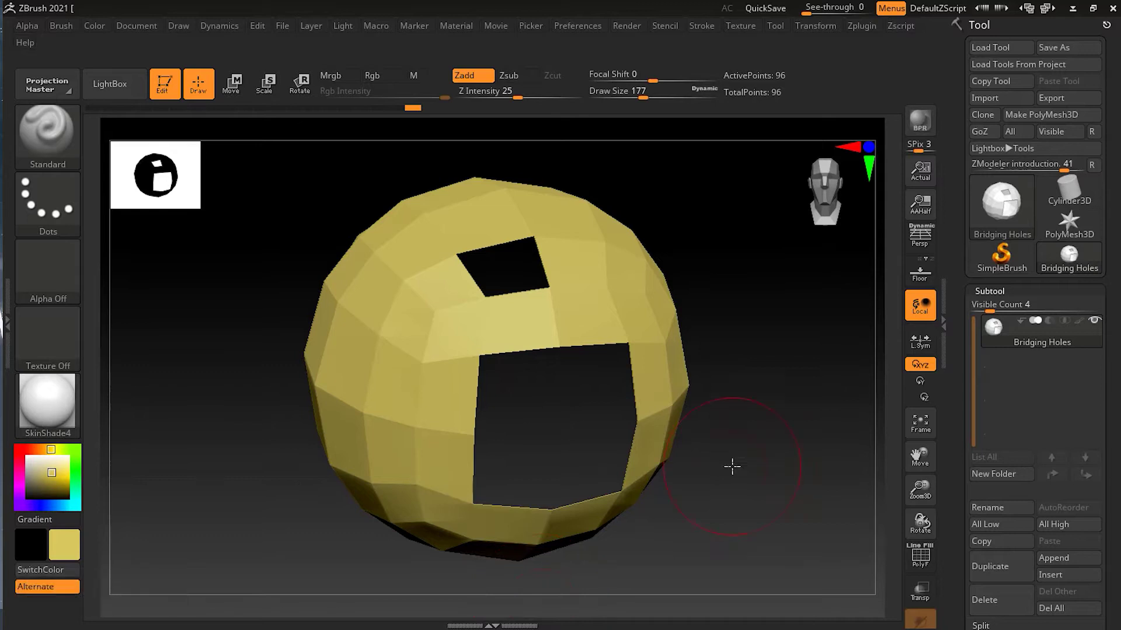
- Orbit the sphere to inspect its small and large square holes from several angles
mouse_move(745, 473)
mouse_down()
mouse_move(783, 475)
mouse_move(788, 510)
mouse_move(663, 525)
mouse_move(683, 543)
mouse_move(742, 415)
mouse_move(751, 467)
mouse_up()
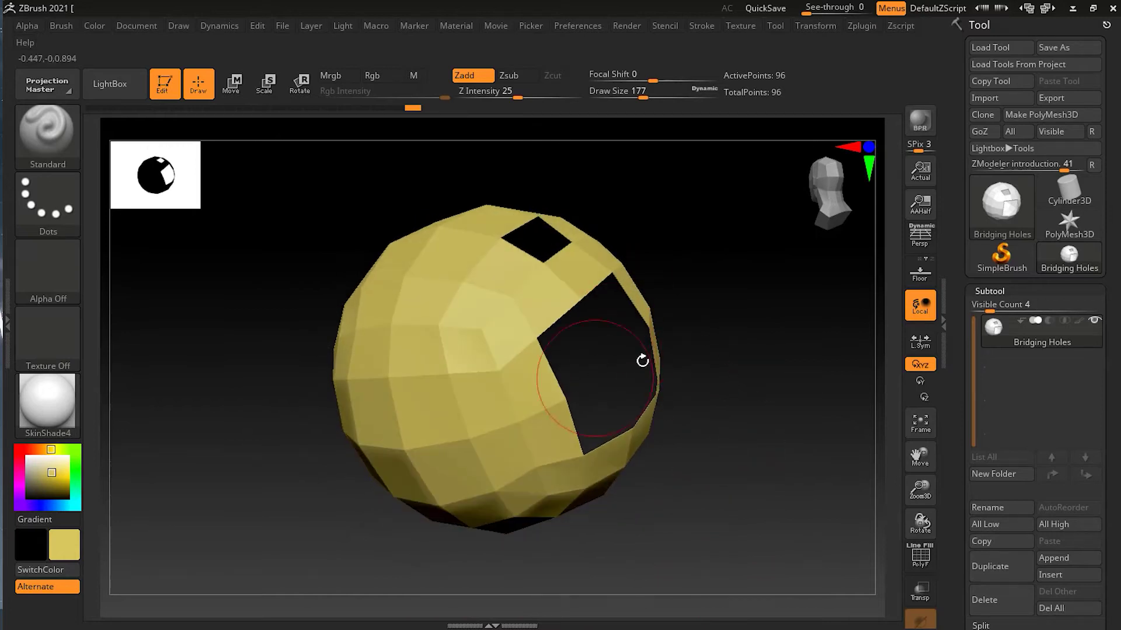
drag(215, 513, 427, 420)
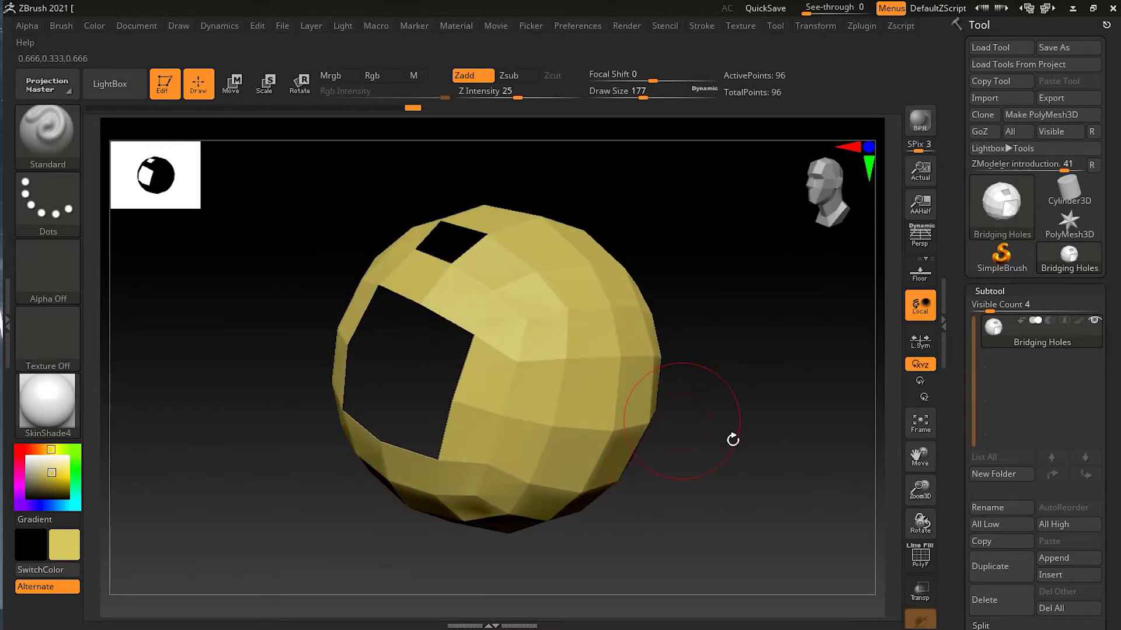
drag(696, 502, 602, 370)
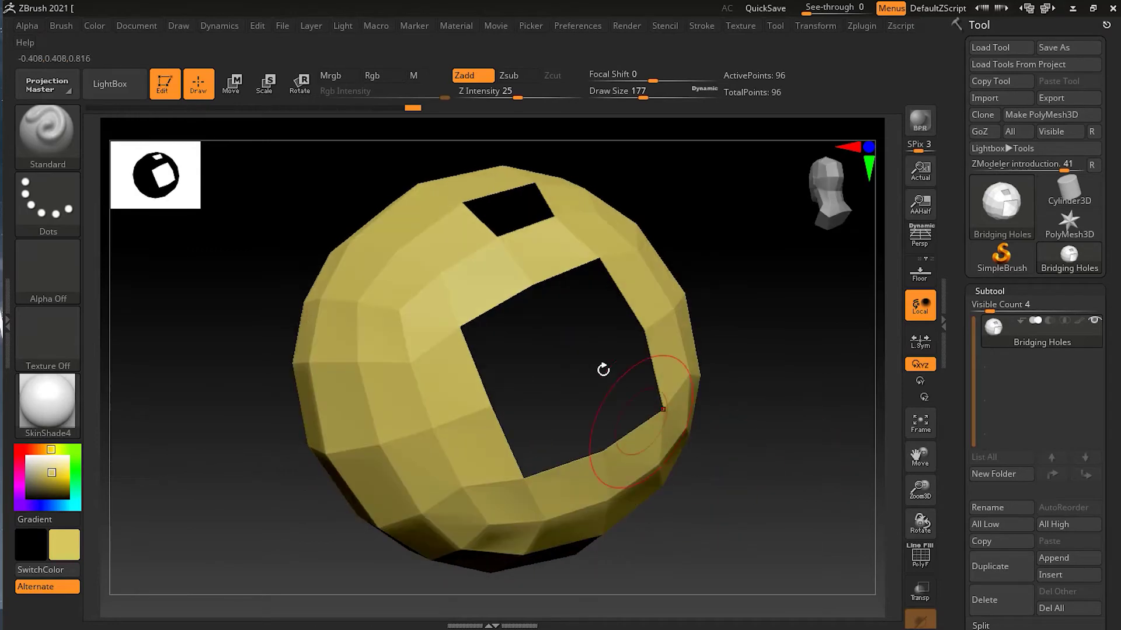
mouse_move(733, 533)
mouse_down()
mouse_move(833, 516)
mouse_move(733, 520)
mouse_move(823, 510)
mouse_move(728, 532)
mouse_up()
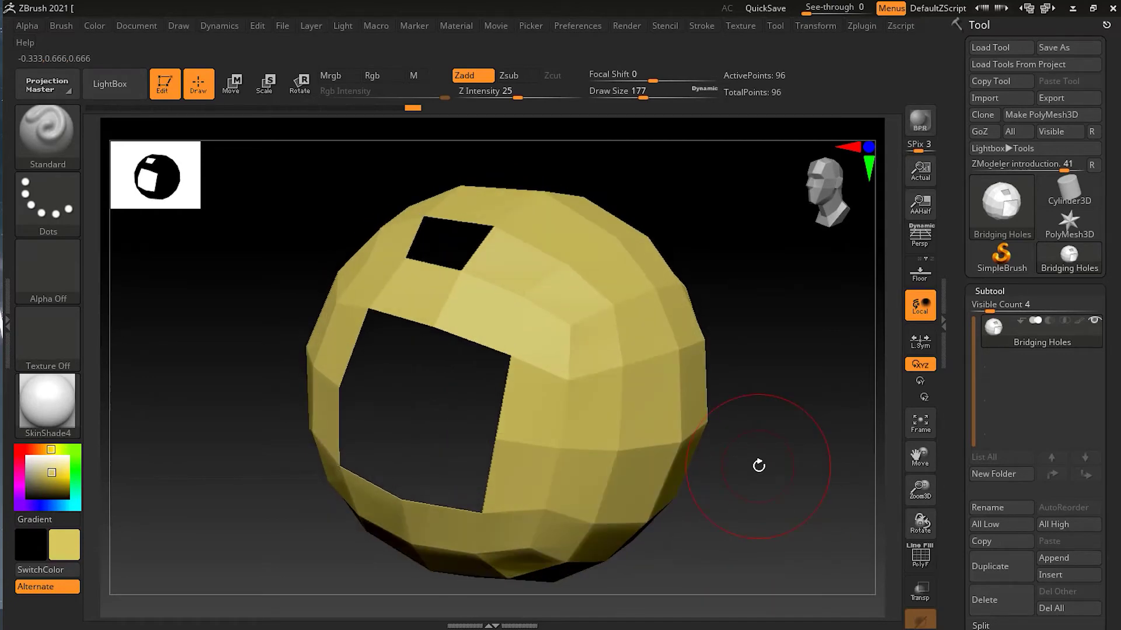
- Turn on PolyF to show polygroup colours and wireframe, and zoom in on the sphere
key(shift+f)
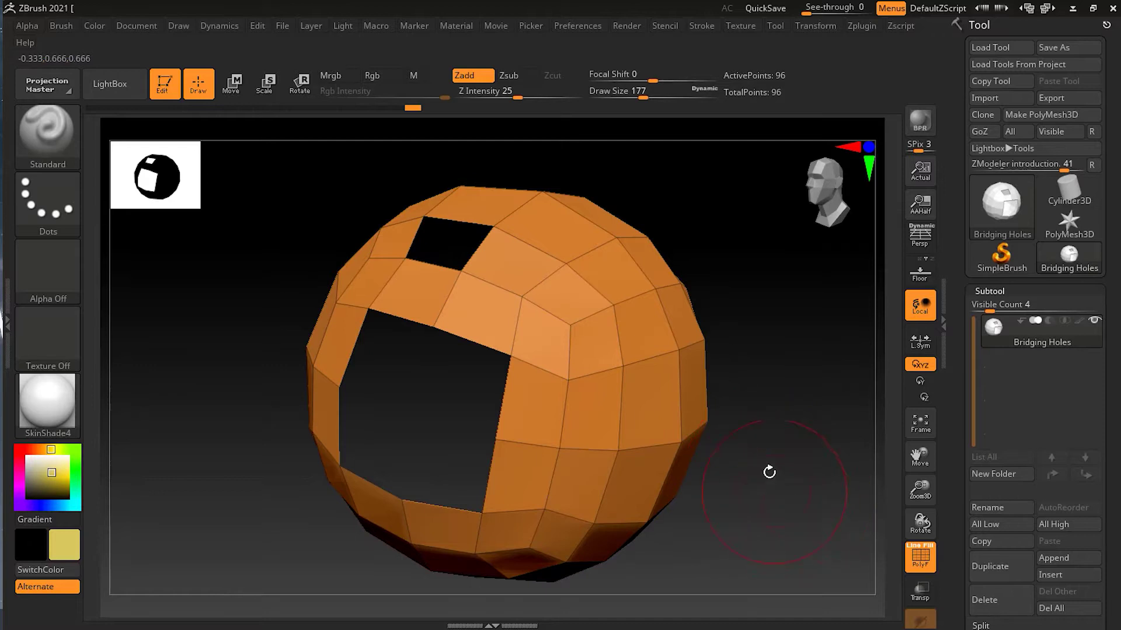
drag(770, 467, 773, 498)
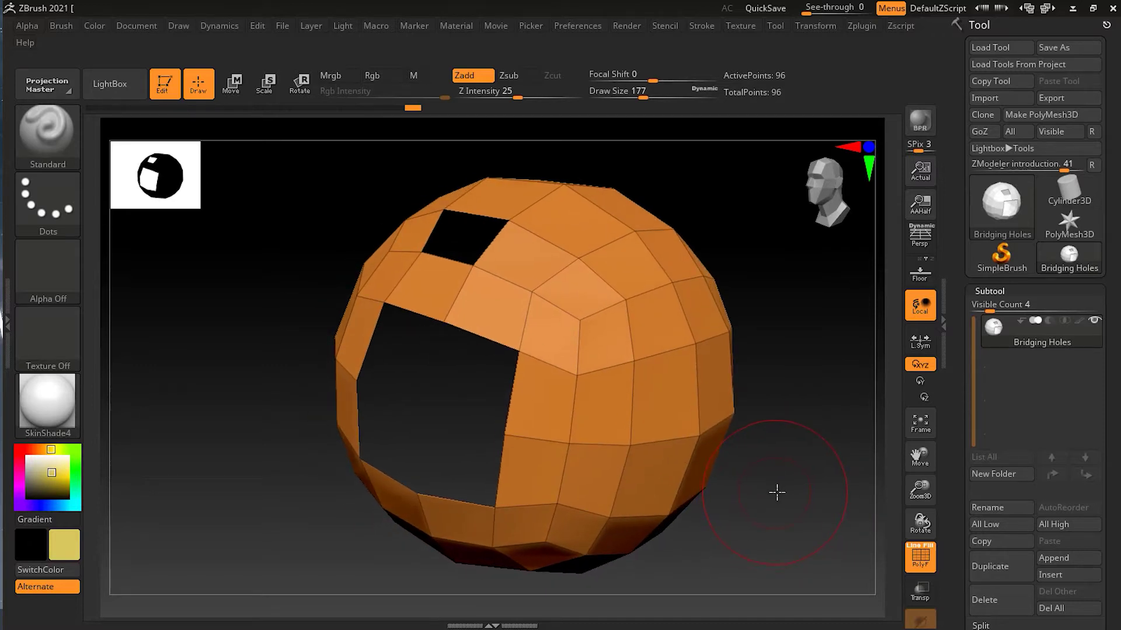
scroll(773, 490, up, 3)
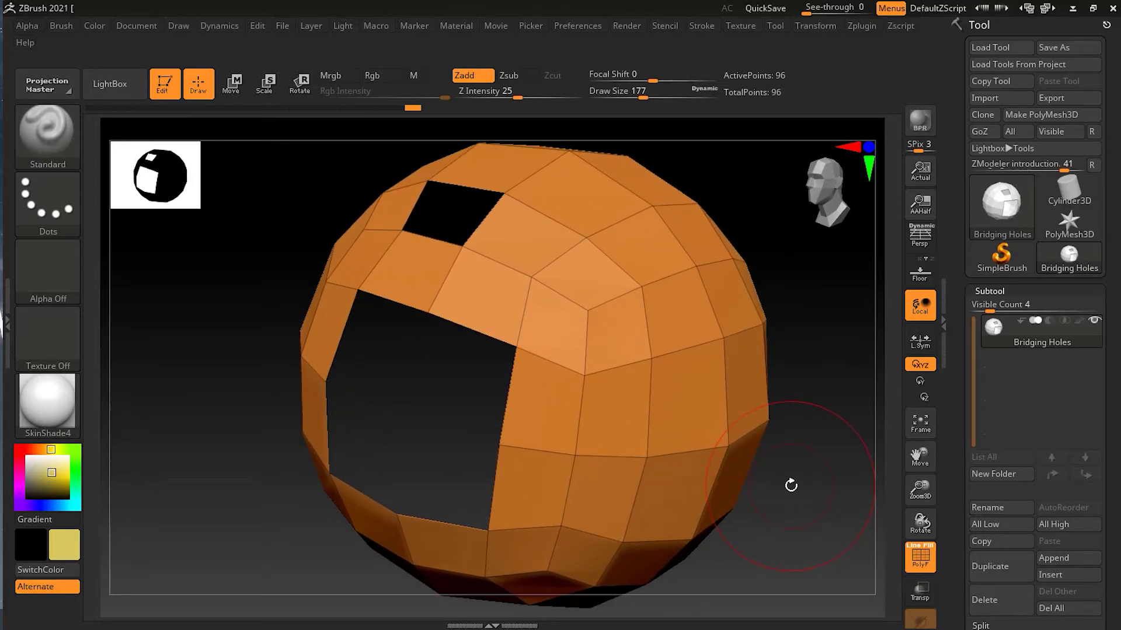
- Make ZModeler the active brush using the B, Z, M brush shortcut
key(b)
key(z)
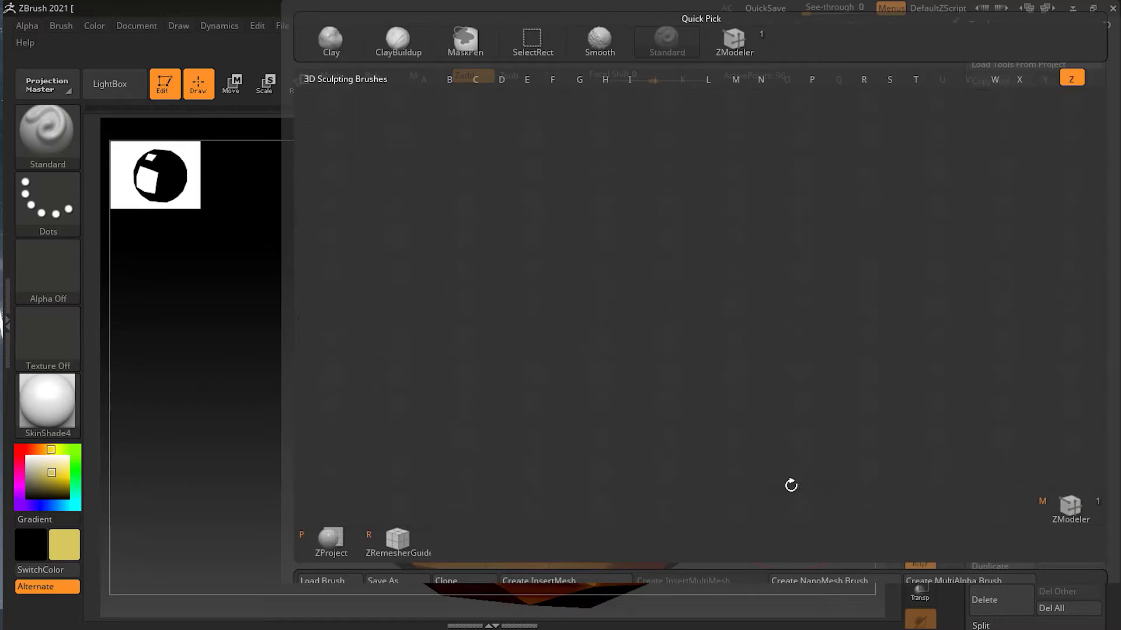
key(m)
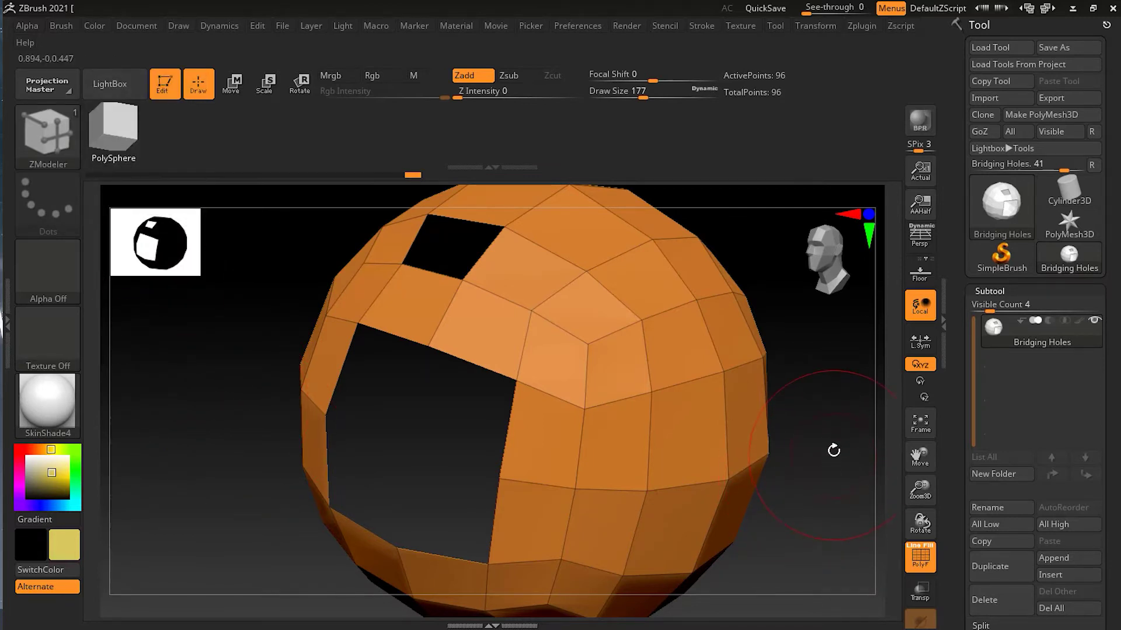
- Turn the model toward the large hole and set the edge action to Bridge
drag(826, 498, 728, 513)
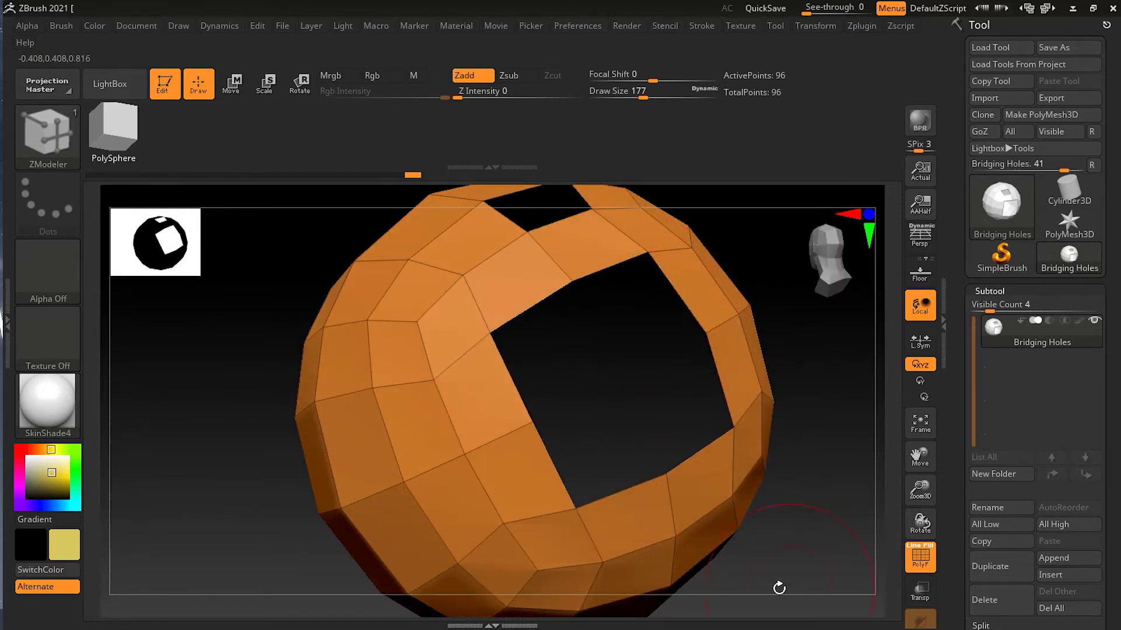
drag(778, 590, 828, 530)
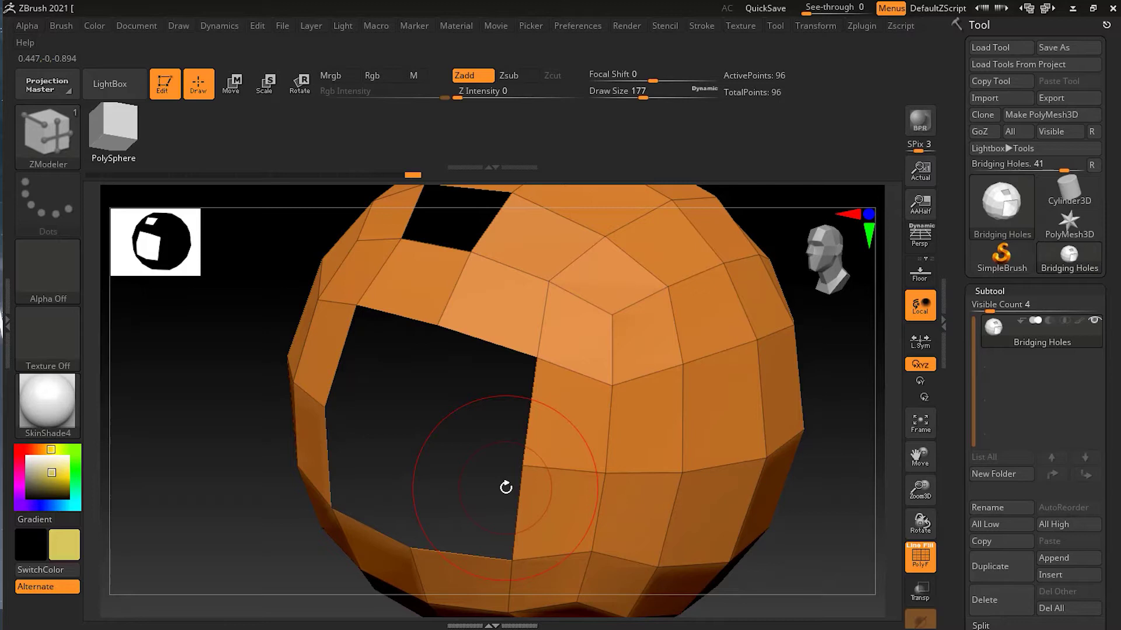
right_click(500, 348)
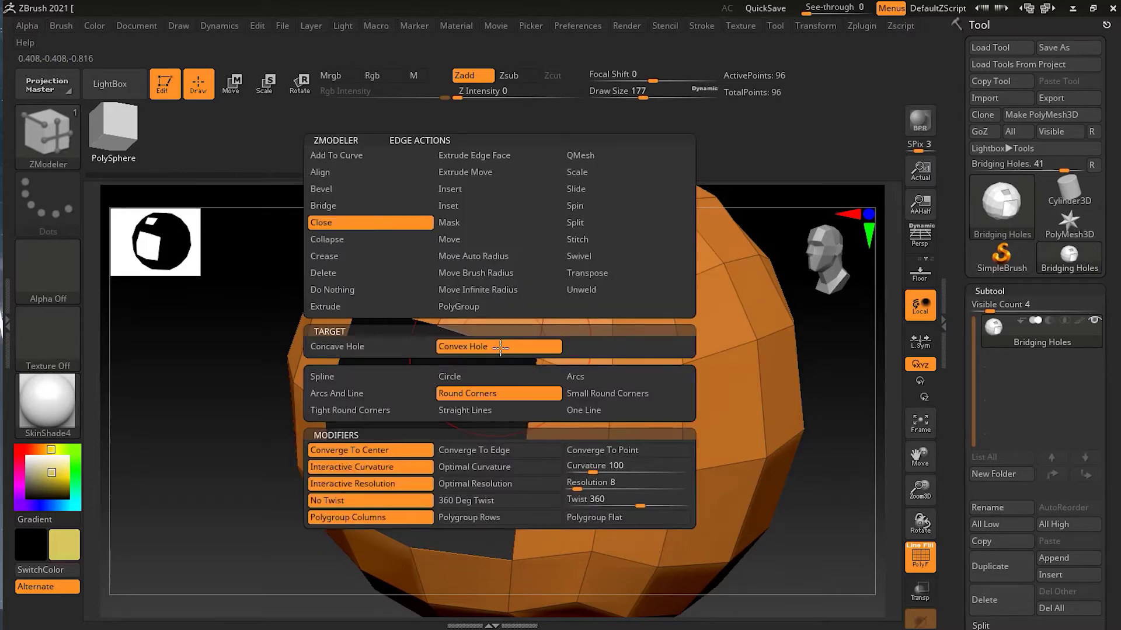
click(343, 208)
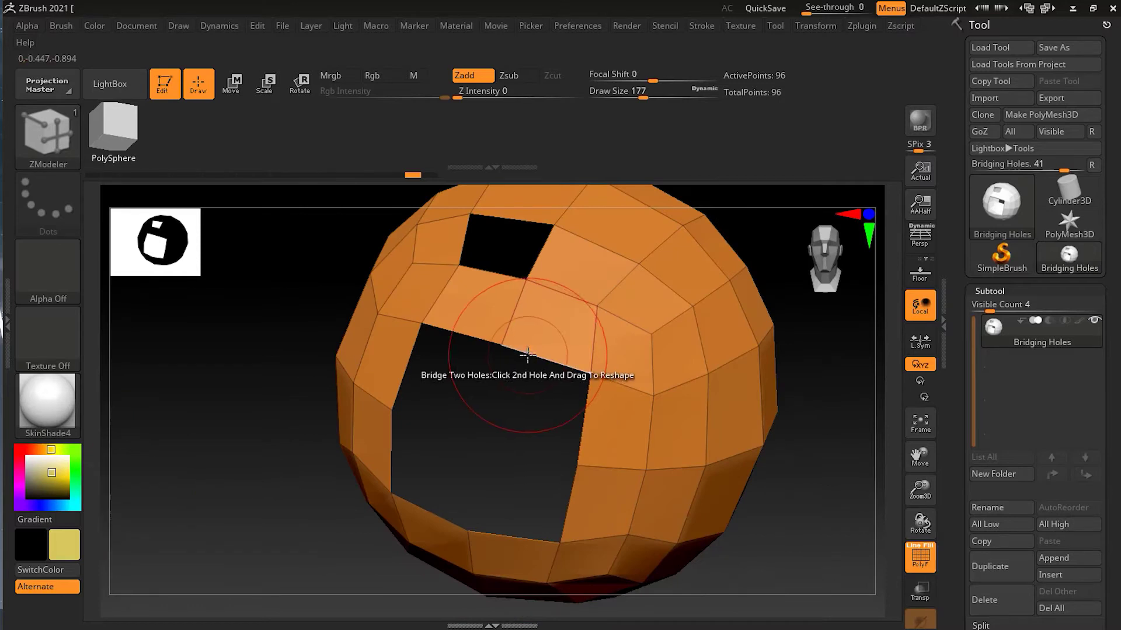
- Set the Bridge target to Two Holes, after briefly trying Edges
key(space)
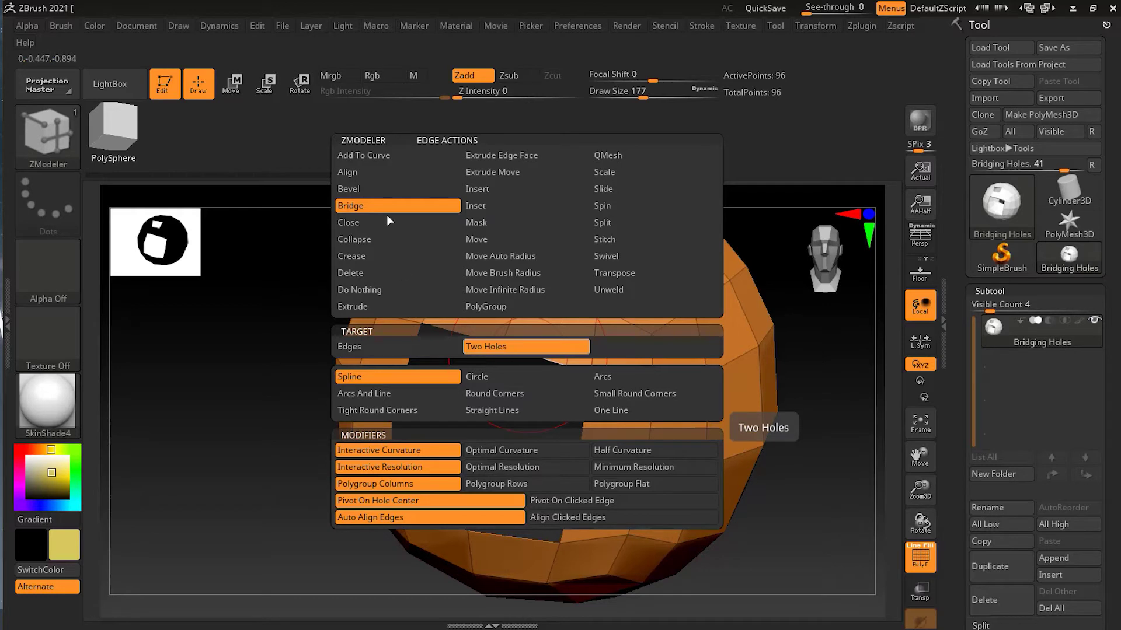
click(401, 345)
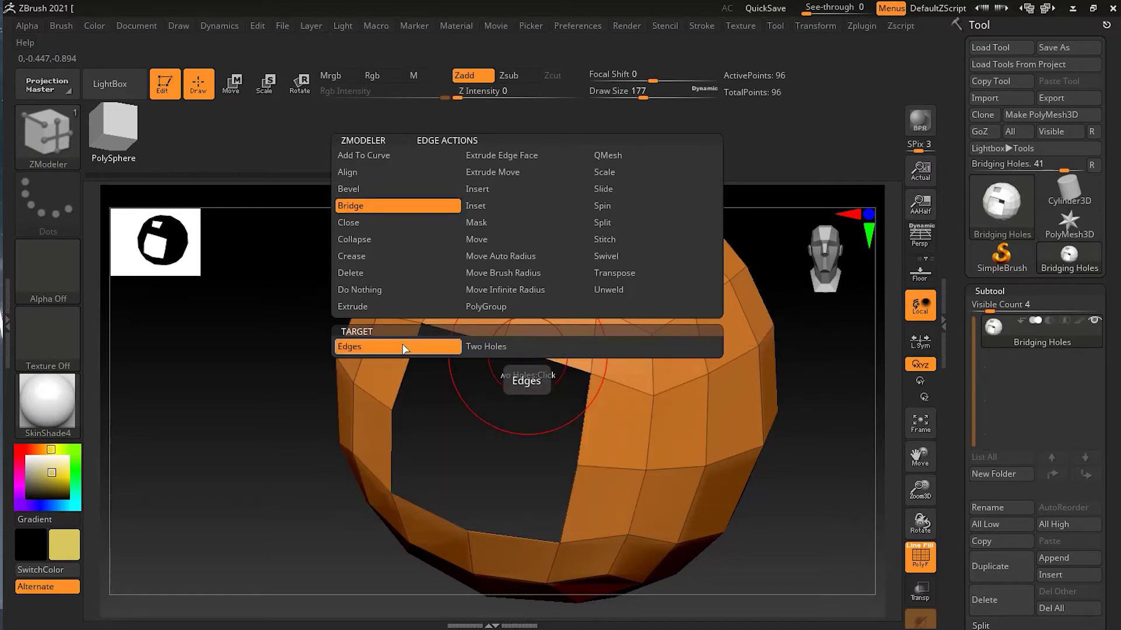
click(497, 347)
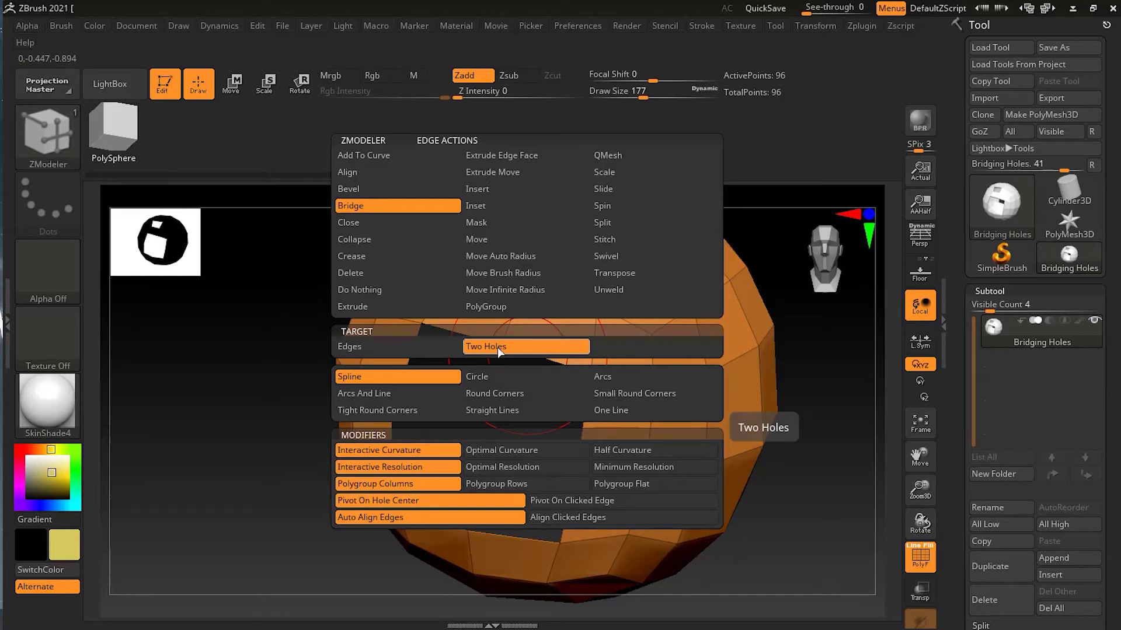
click(498, 348)
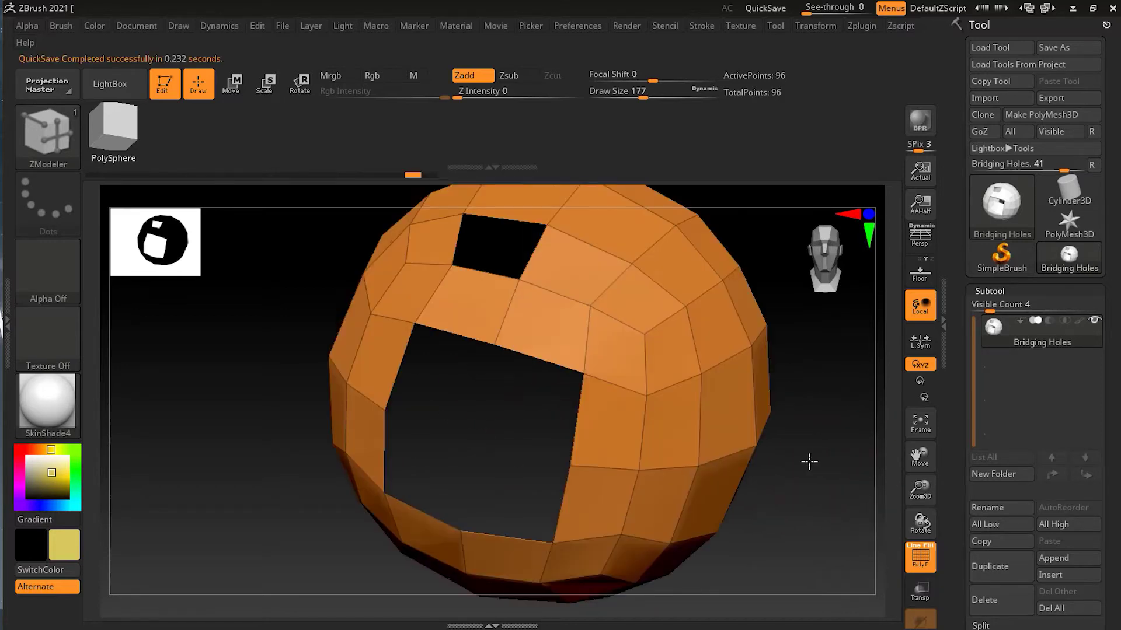
- Orbit the mesh to a straight front view with both holes lined up
drag(829, 478, 636, 420)
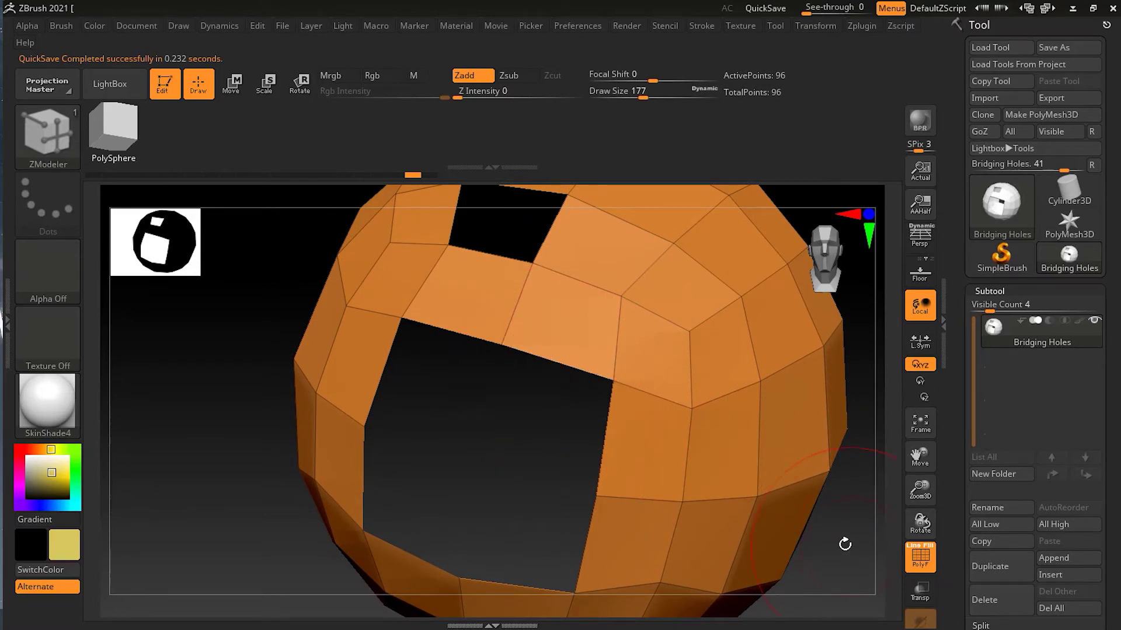
drag(843, 541, 759, 359)
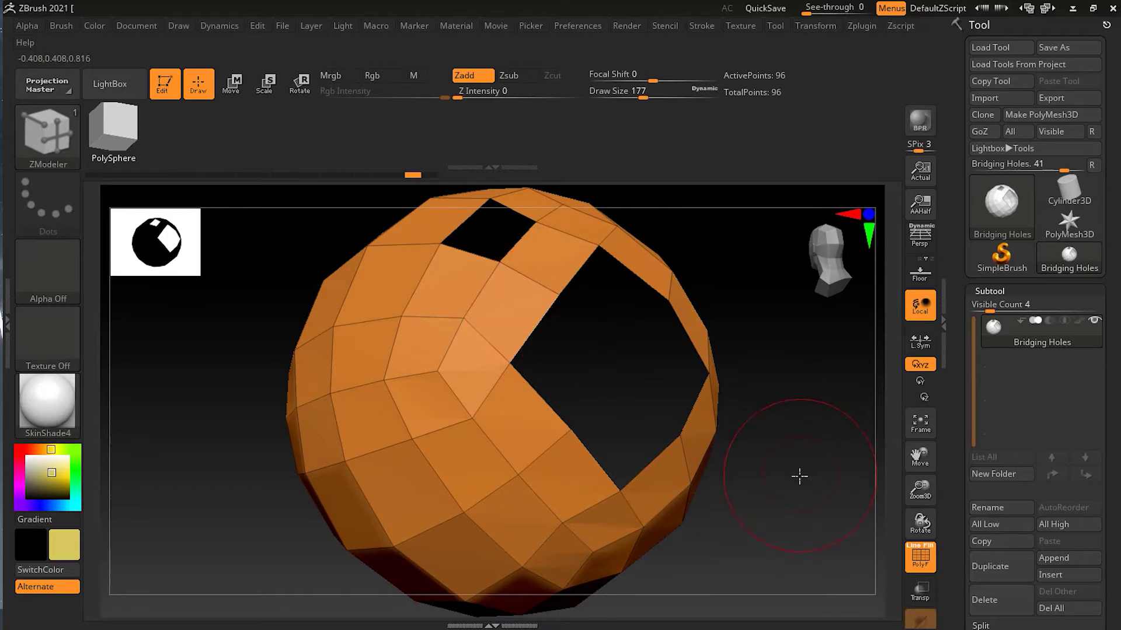
shift+drag(798, 475, 780, 492)
drag(752, 382, 796, 393)
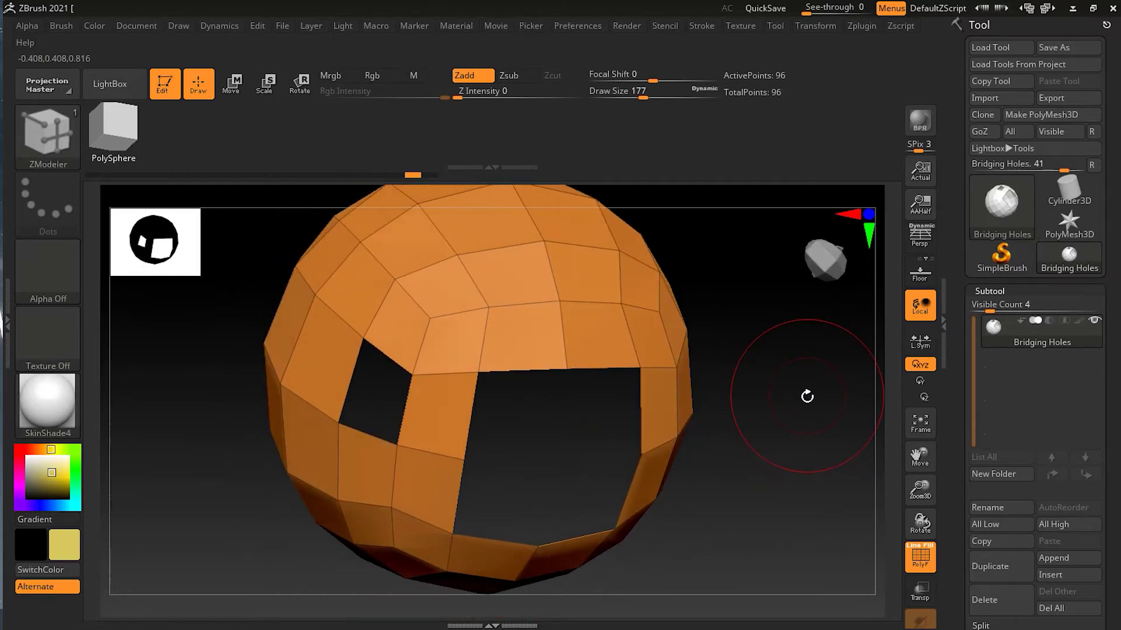
key(shift)
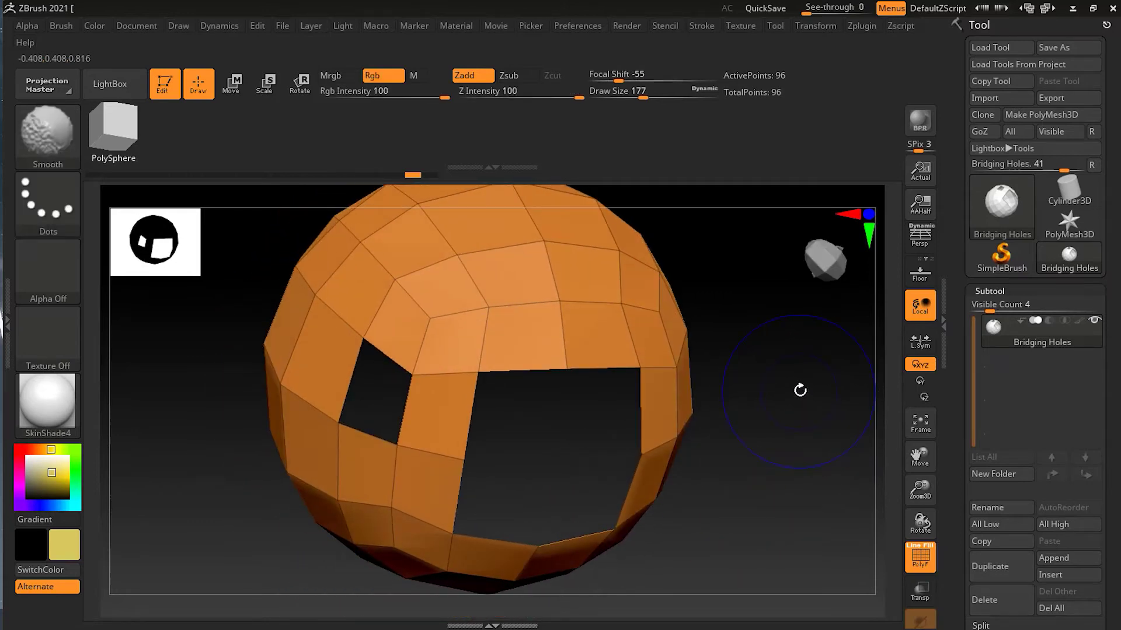
shift+drag(799, 390, 759, 408)
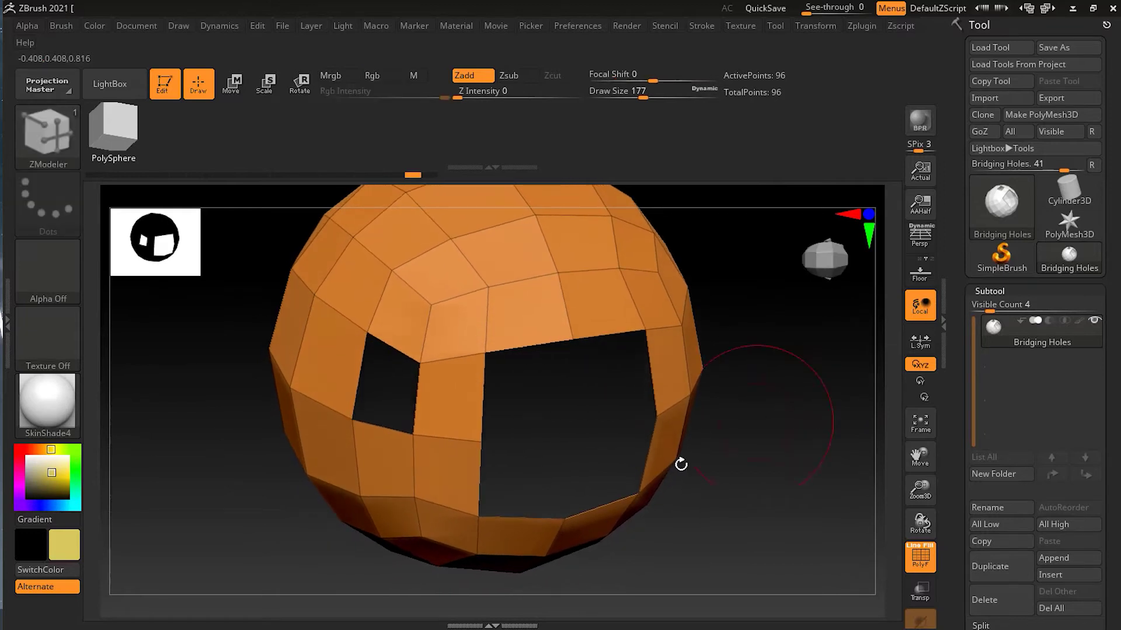
- Bridge the holes and drag out edge loops, bringing the mesh to 168 points
click(604, 505)
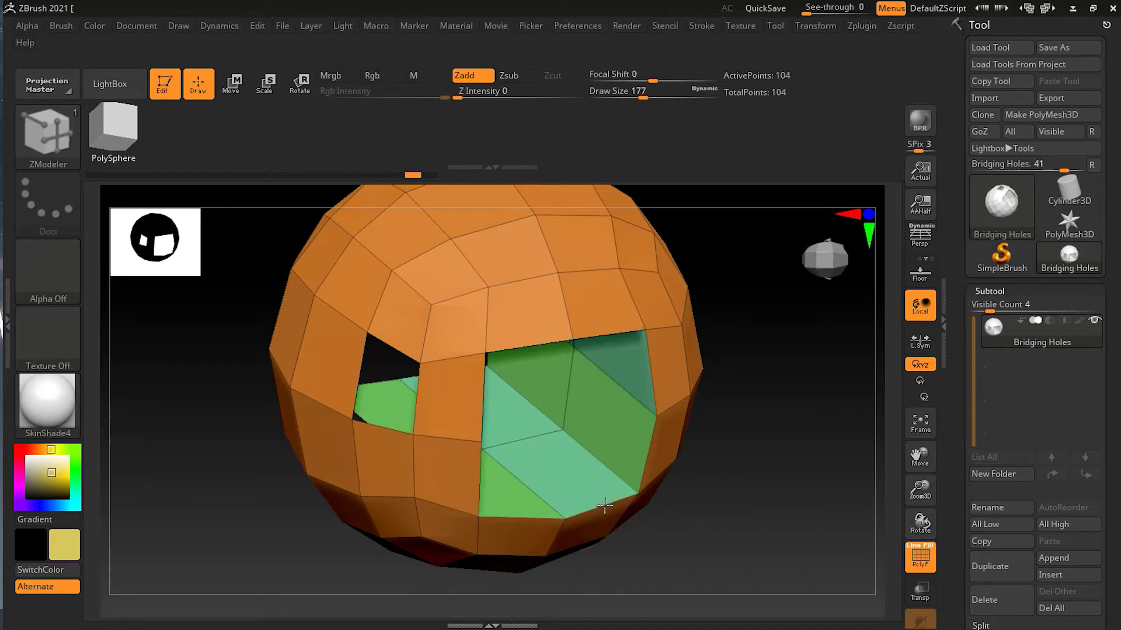
drag(604, 506, 626, 461)
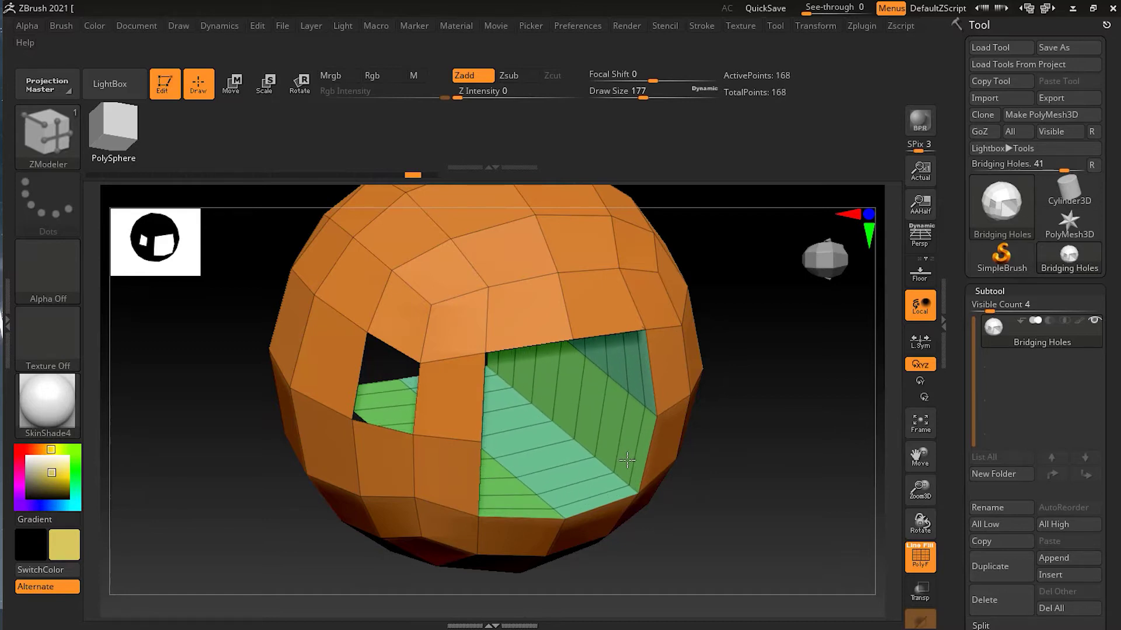
drag(627, 461, 625, 465)
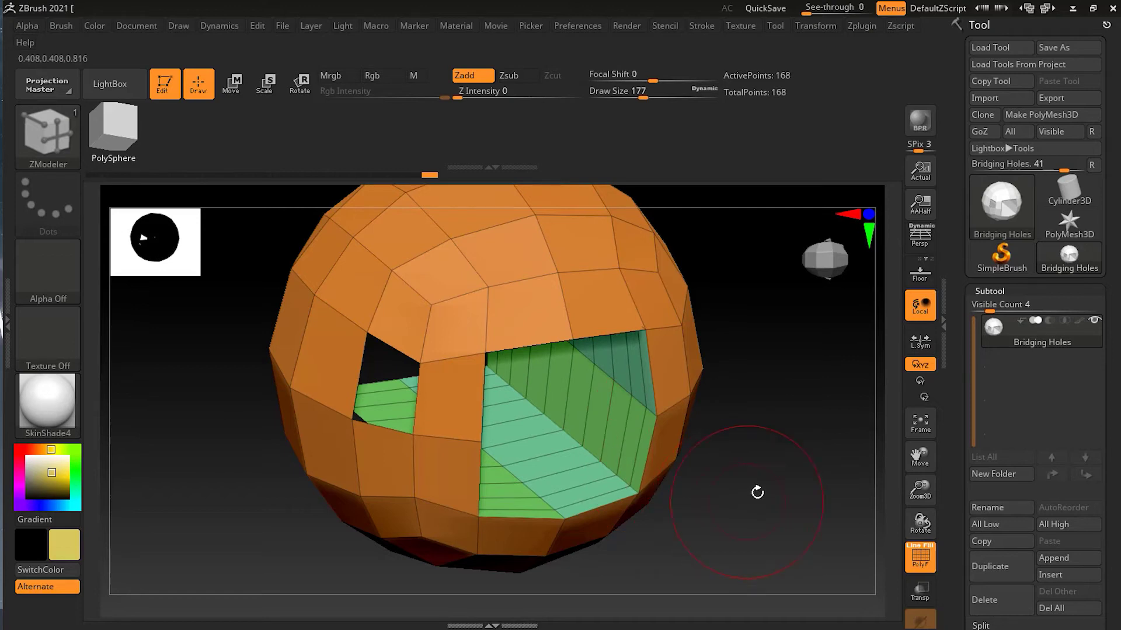
drag(753, 490, 758, 535)
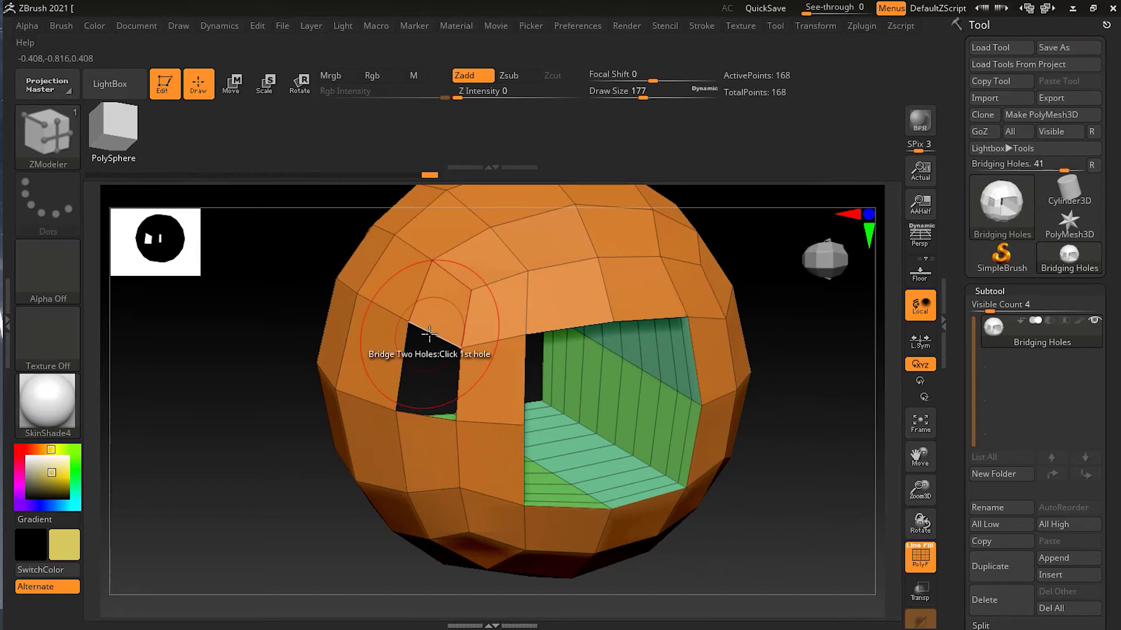
- Switch the Bridge Two Holes shape to Round Corners in the ZModeler menu
key(space)
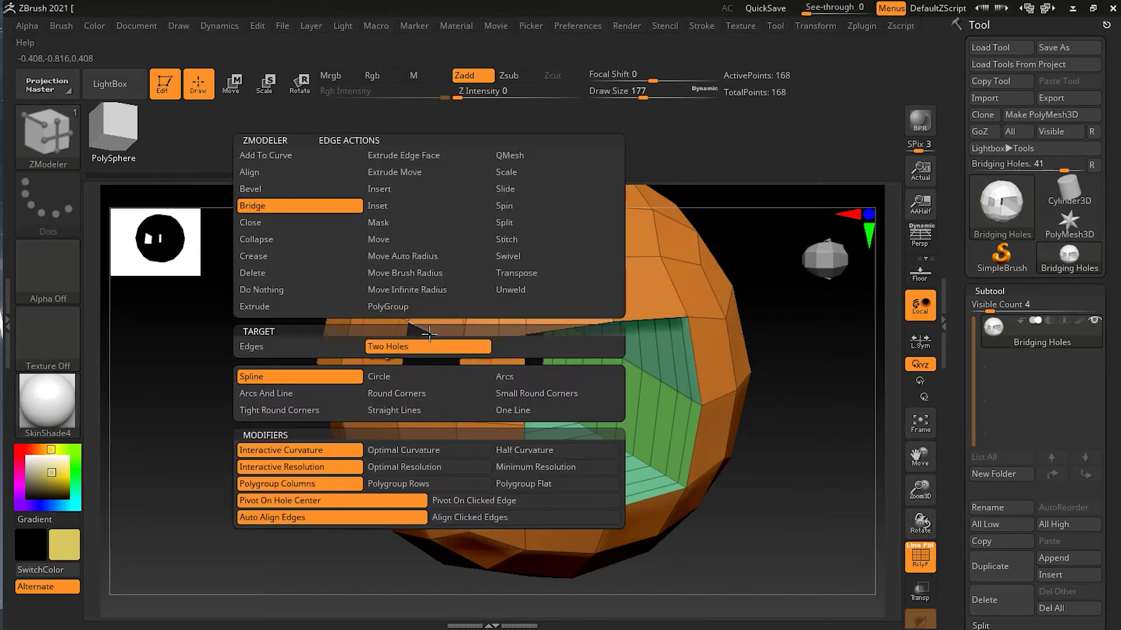
click(418, 393)
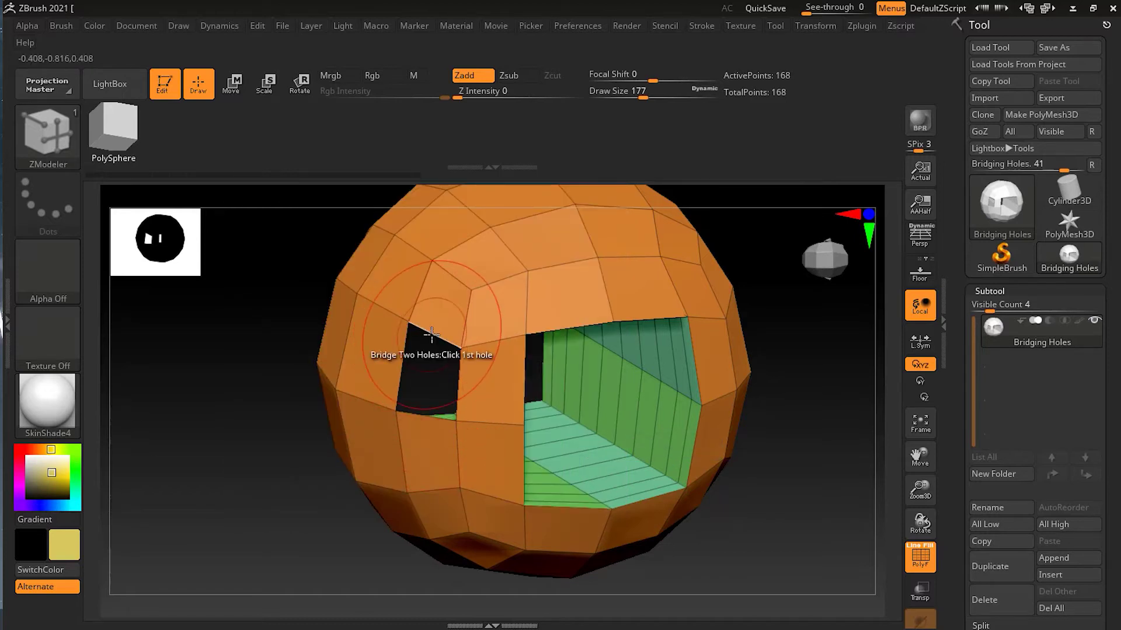
- Bridge the two holes with a long rounded strip curving outside the sphere (212 points)
drag(290, 514, 405, 500)
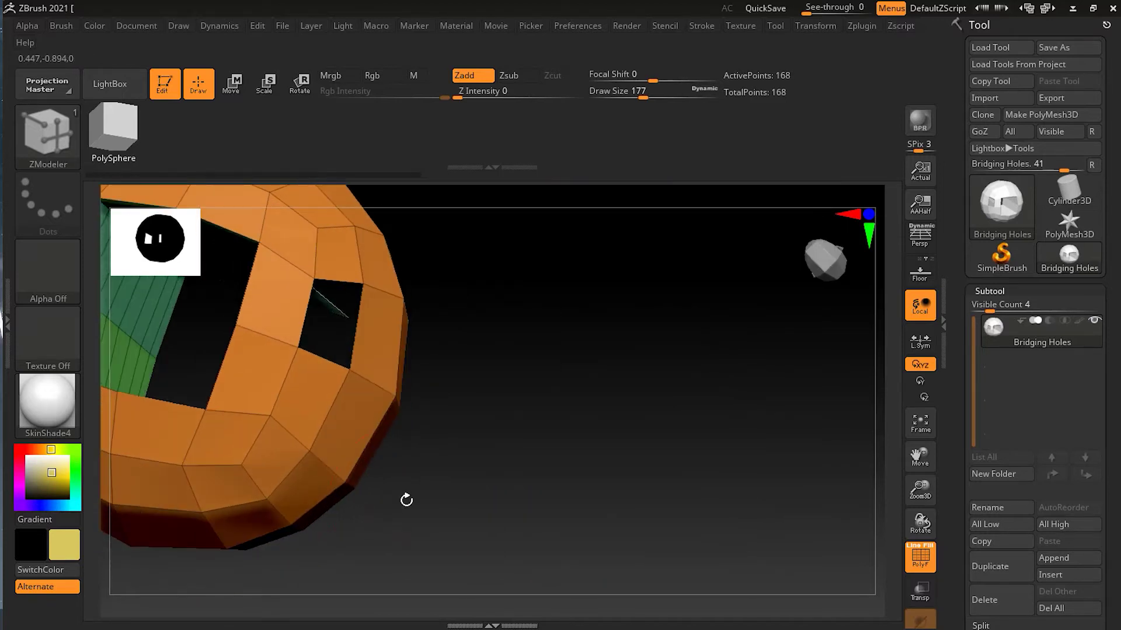
drag(605, 405, 638, 405)
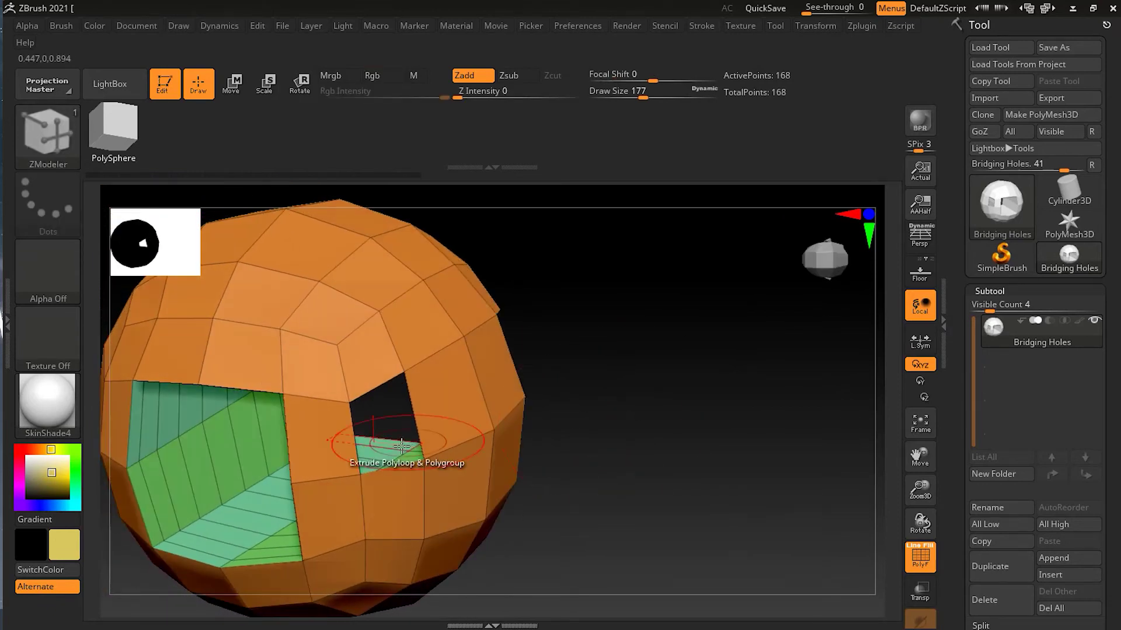
mouse_move(389, 473)
mouse_down()
mouse_move(392, 459)
mouse_move(449, 432)
mouse_move(632, 411)
mouse_move(402, 459)
mouse_up()
drag(478, 439, 648, 408)
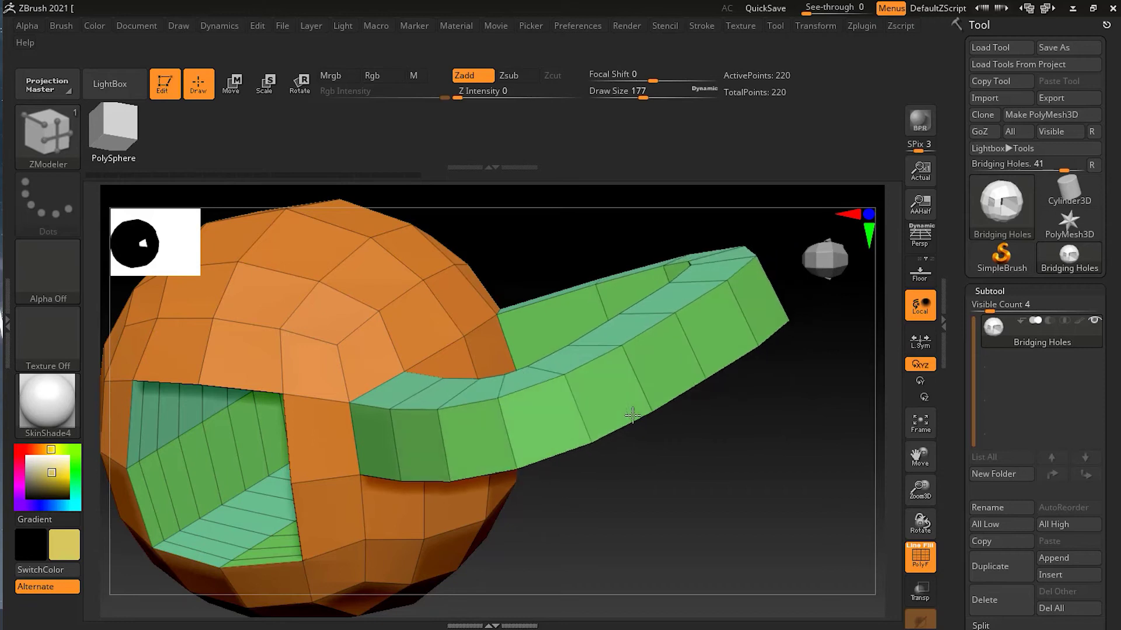
drag(738, 493, 642, 513)
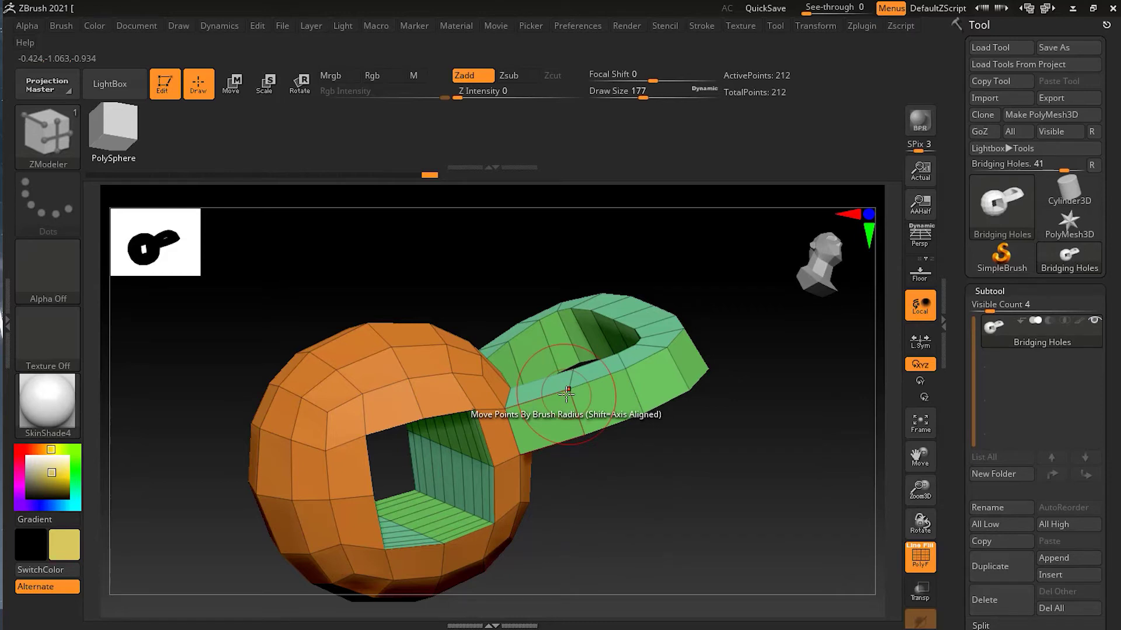
key(space)
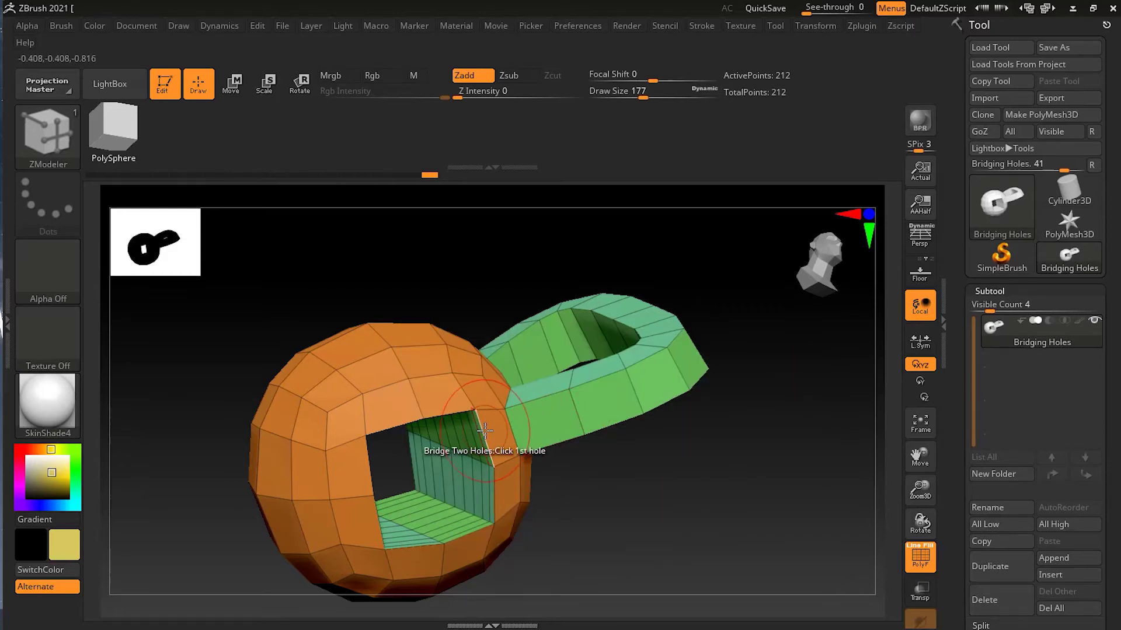
key(space)
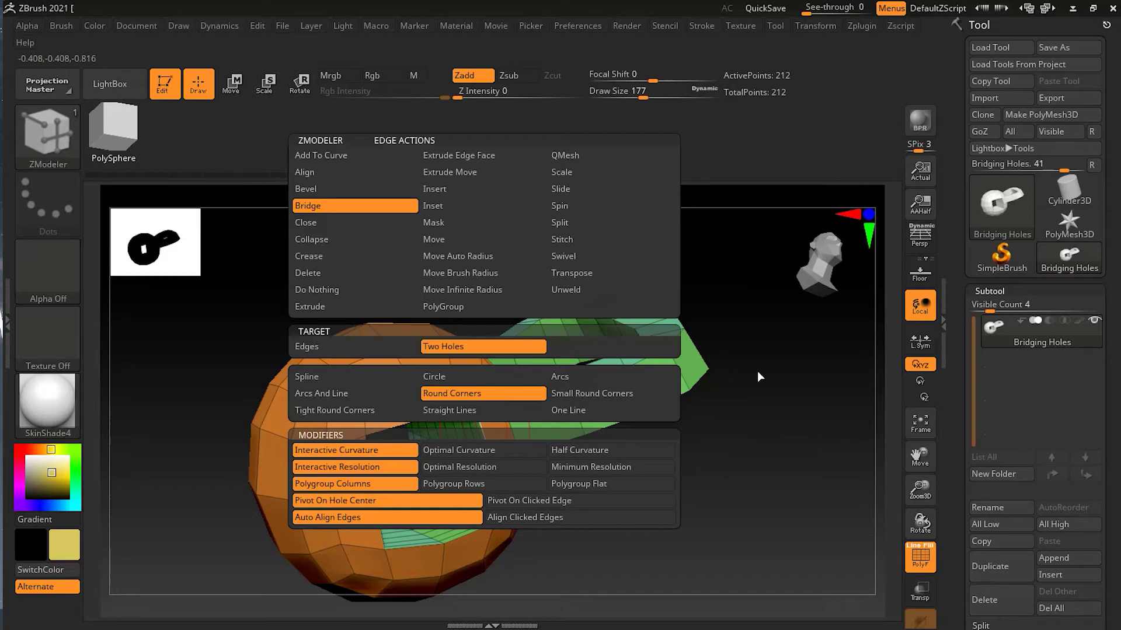
click(491, 408)
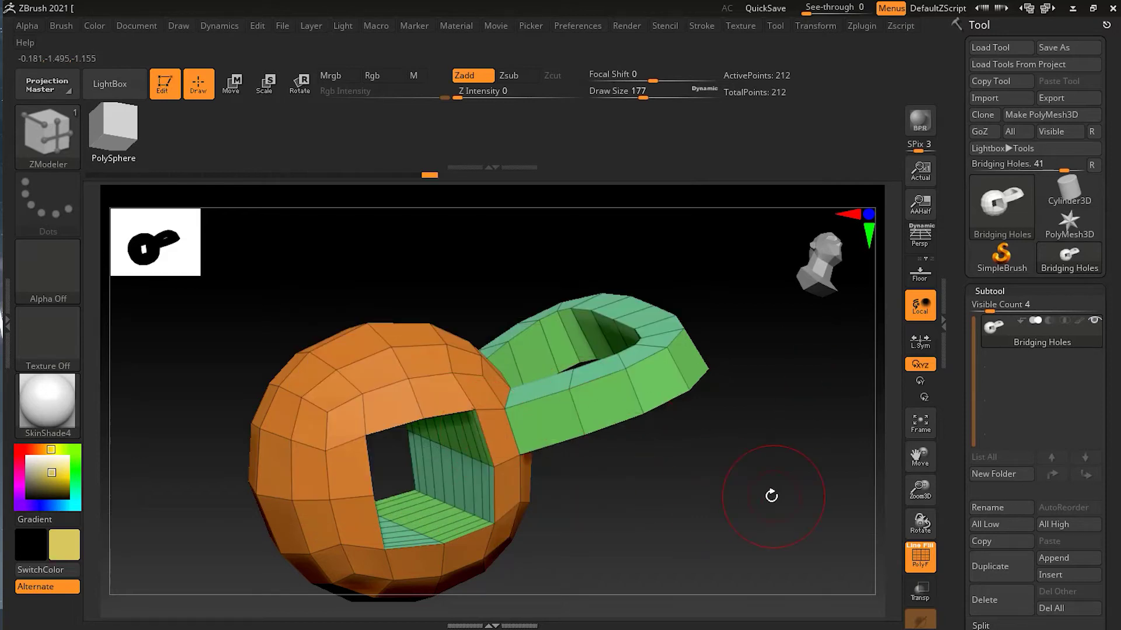
drag(775, 505, 700, 487)
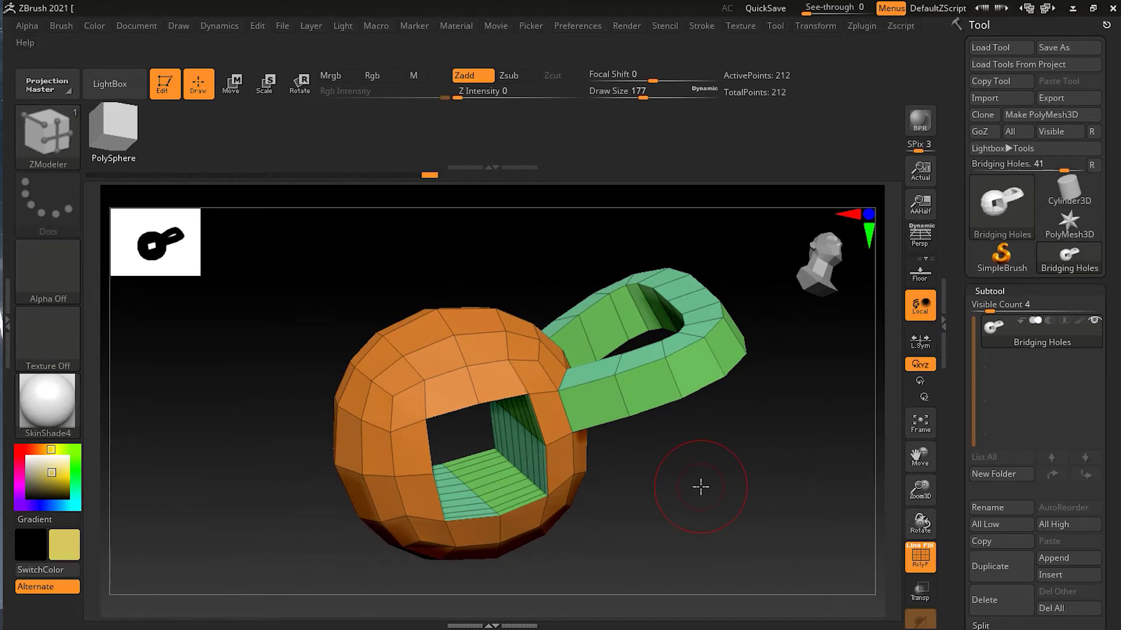
- Import Bridging Holes2.obj through Tool > Import, replacing the sphere with the ring mesh
click(998, 102)
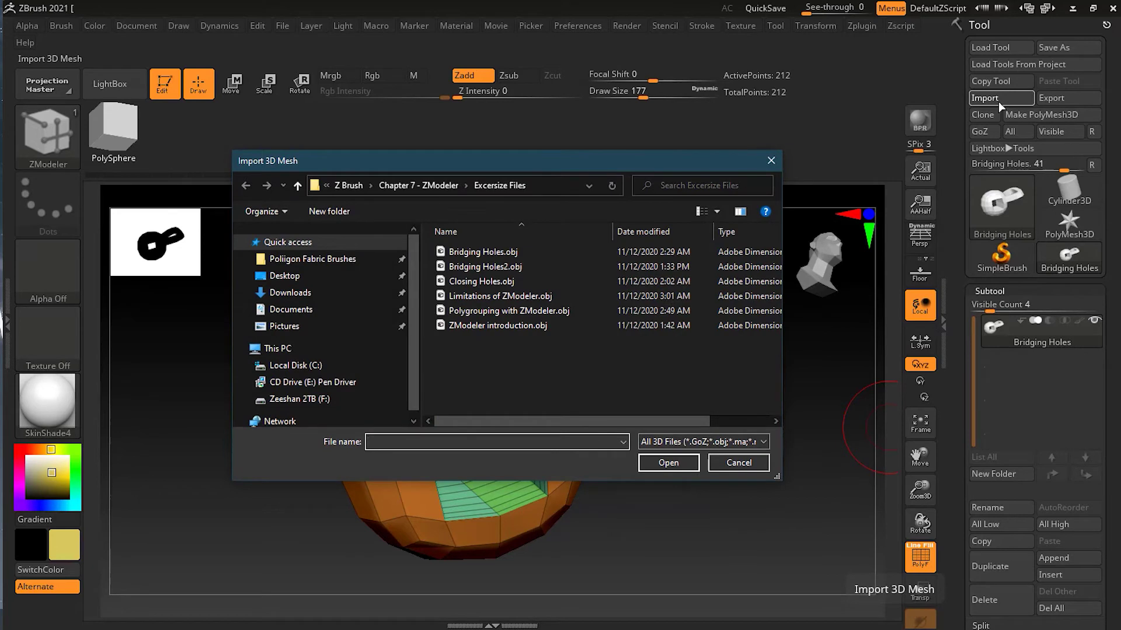
click(576, 267)
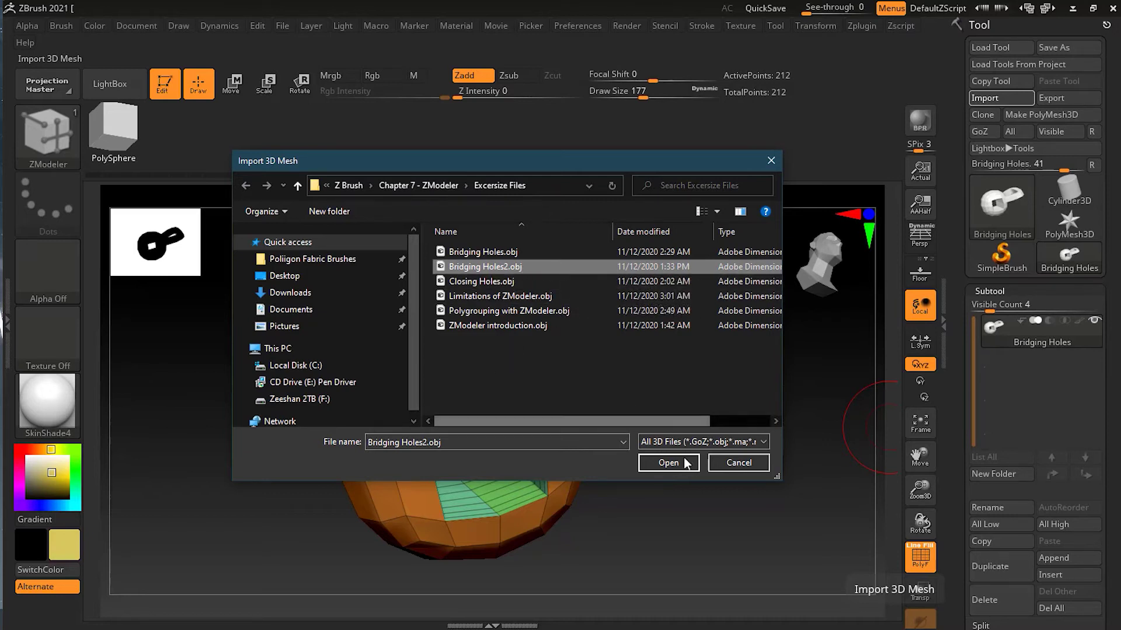
click(671, 464)
drag(738, 435, 750, 458)
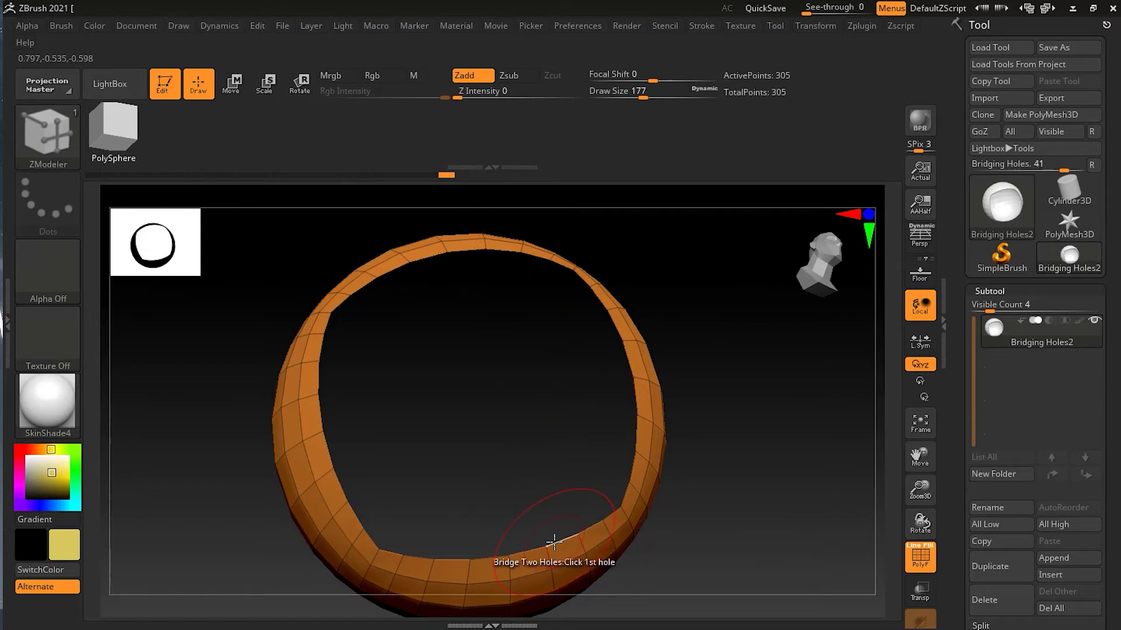
- Set the edge action to Close > Concave Hole and cap the ring's opening
key(space)
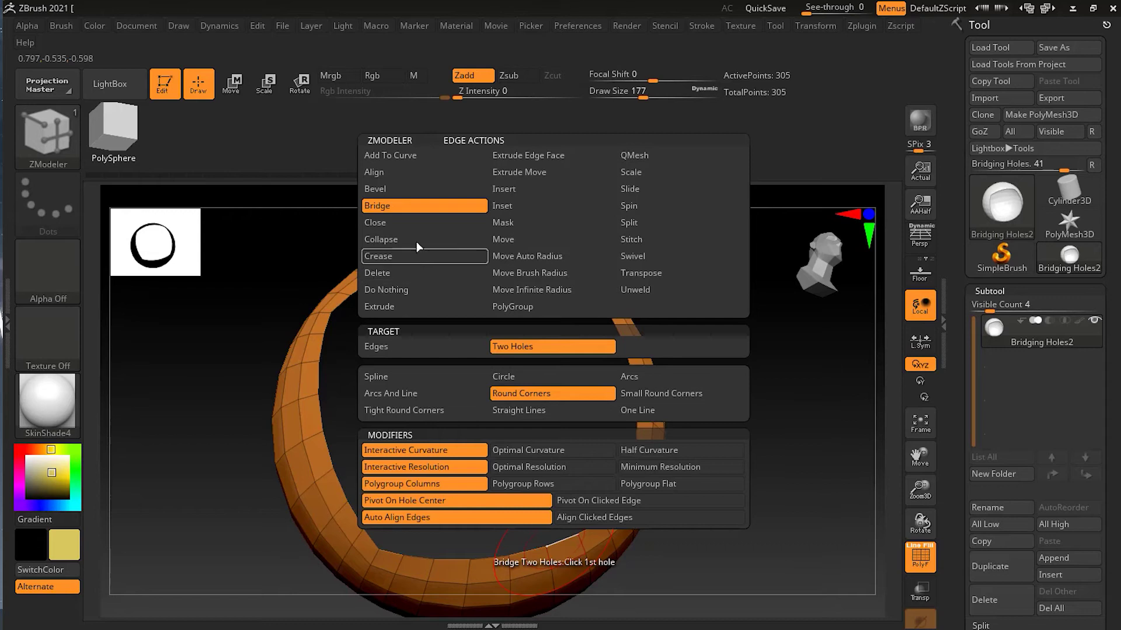
click(413, 225)
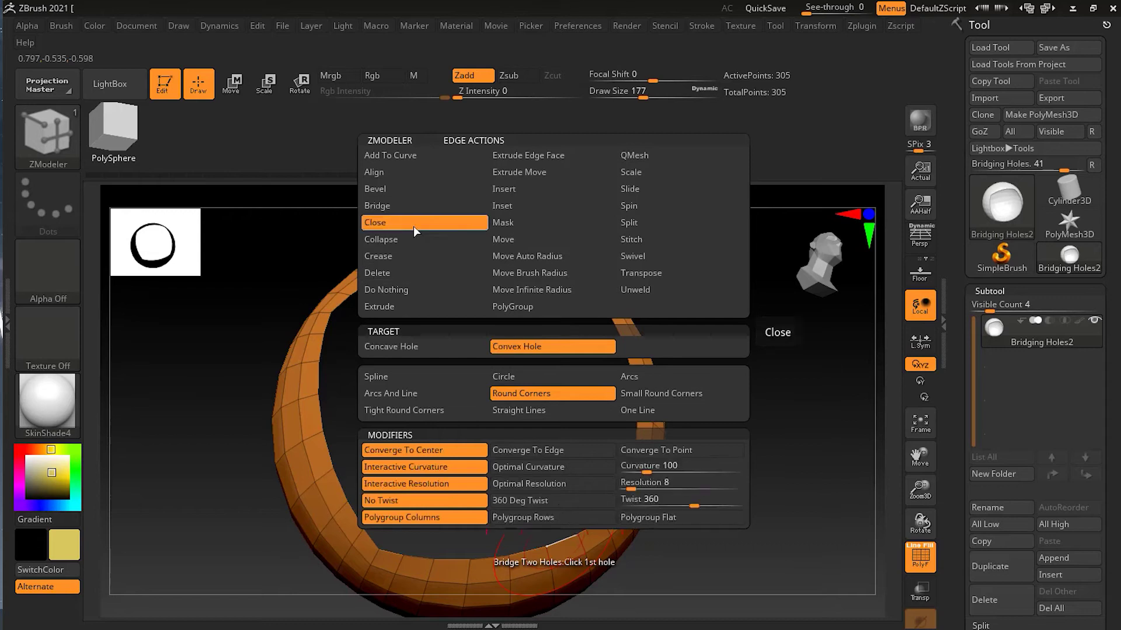
click(437, 348)
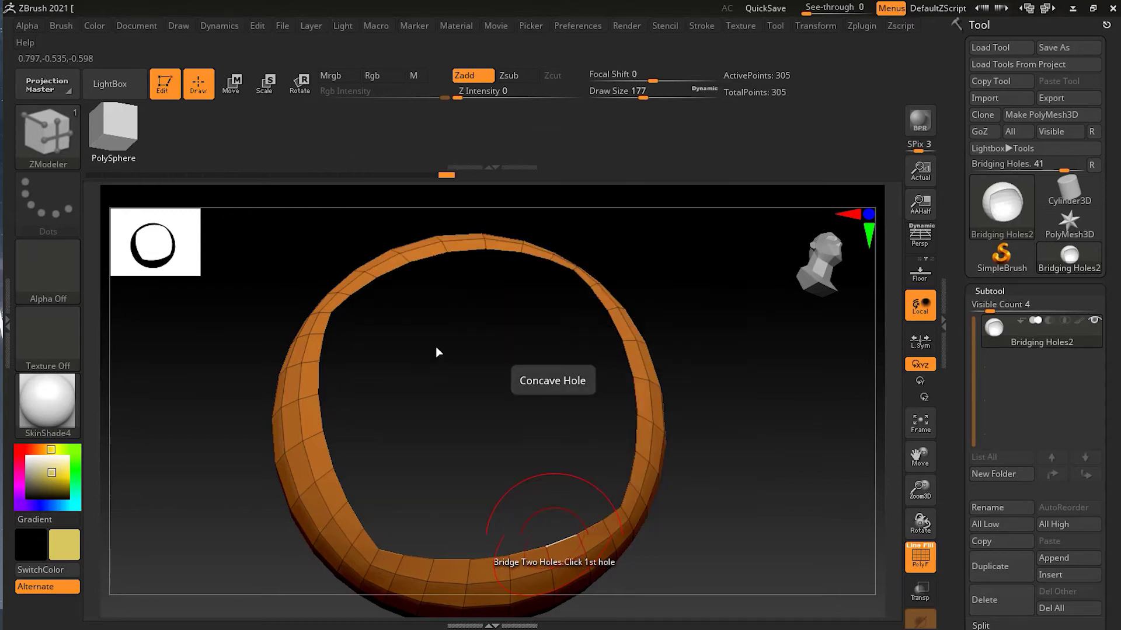
click(618, 356)
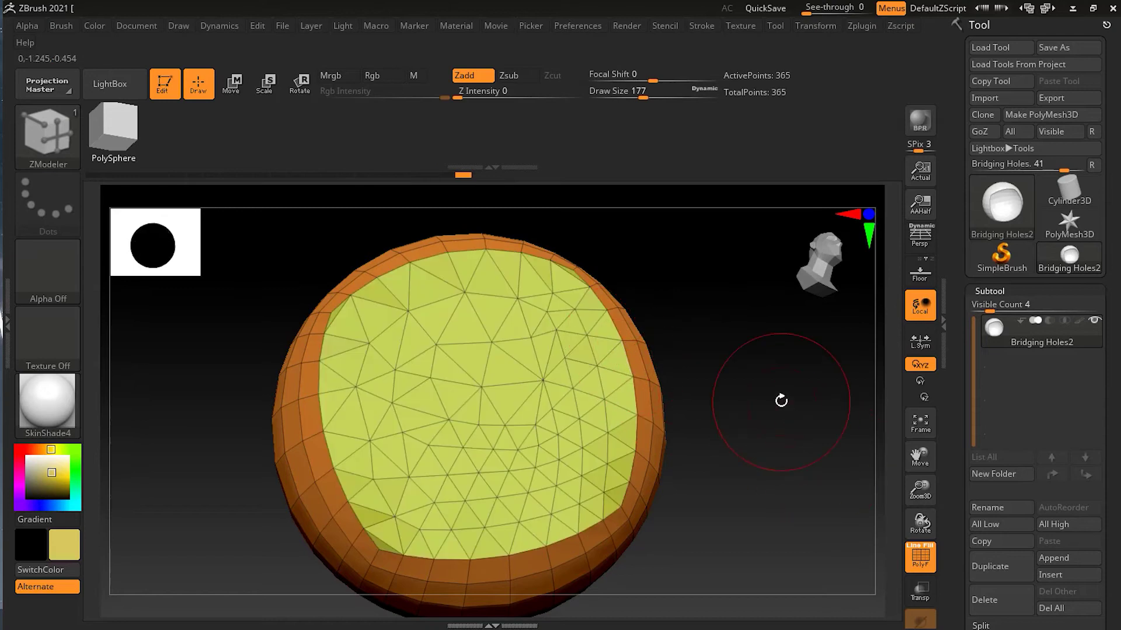
mouse_move(781, 400)
mouse_down()
mouse_move(853, 458)
mouse_move(840, 412)
mouse_move(778, 396)
mouse_move(778, 345)
mouse_move(818, 405)
mouse_move(779, 401)
mouse_up()
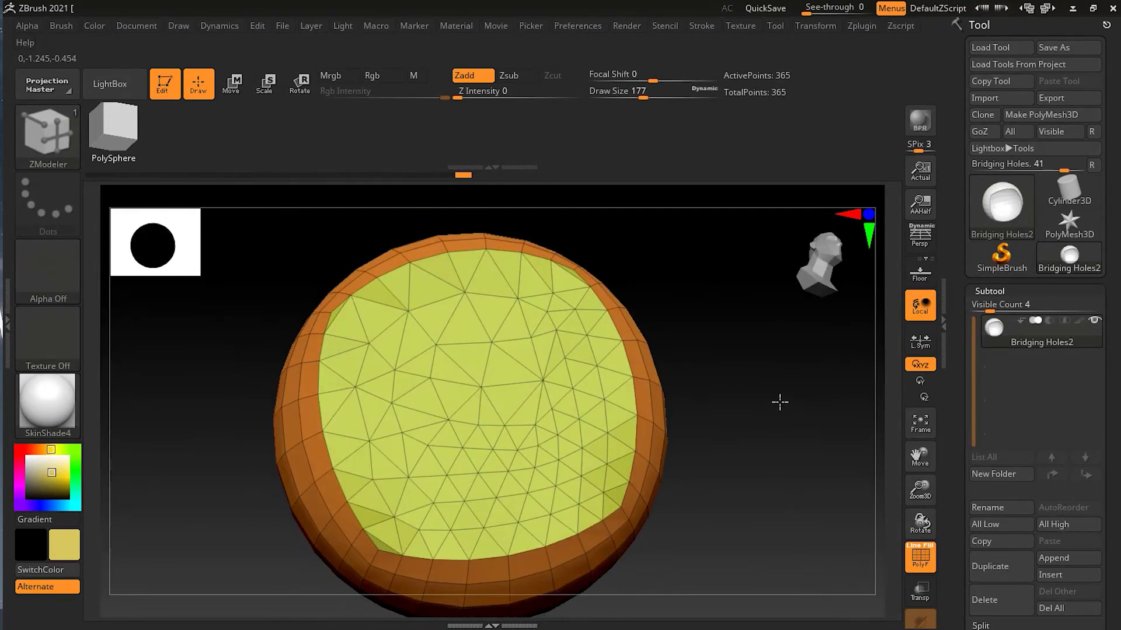
- Undo the concave-hole cap and orbit the ring to view its rim
key(ctrl)
key(ctrl+z)
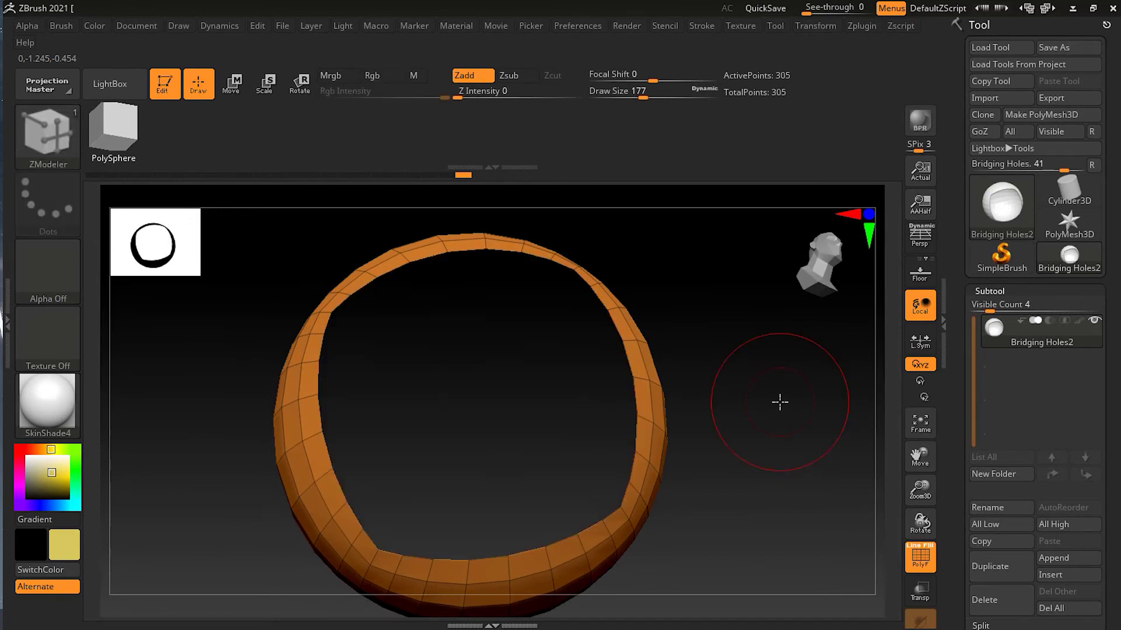
mouse_move(780, 400)
mouse_down()
mouse_move(791, 390)
mouse_move(776, 387)
mouse_up()
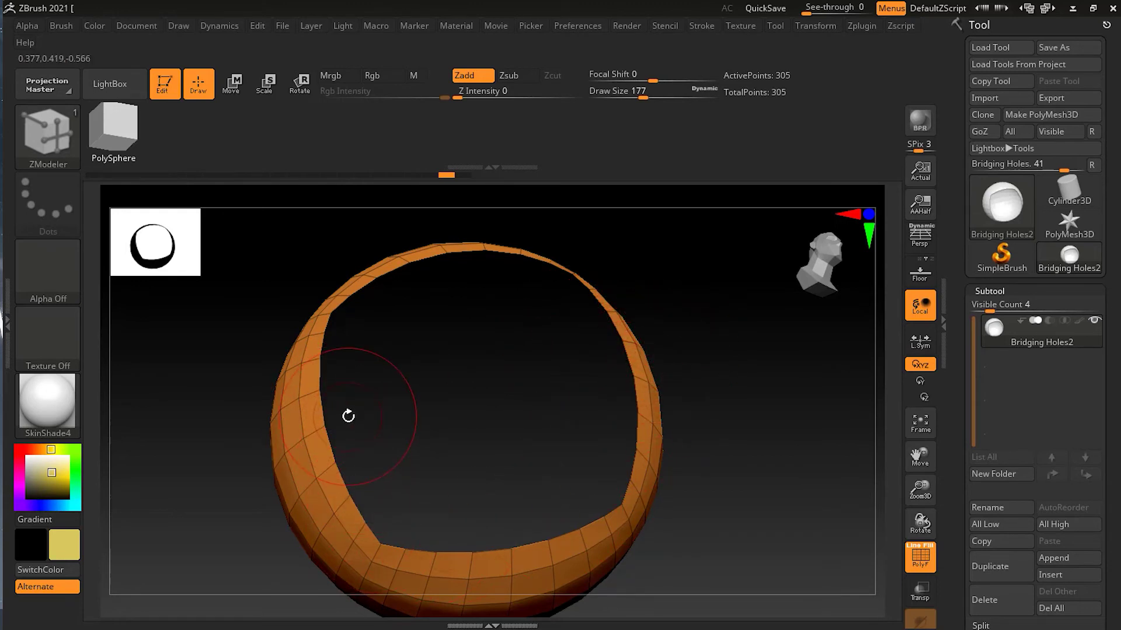
mouse_move(800, 343)
mouse_down()
mouse_move(800, 376)
mouse_move(796, 356)
mouse_up()
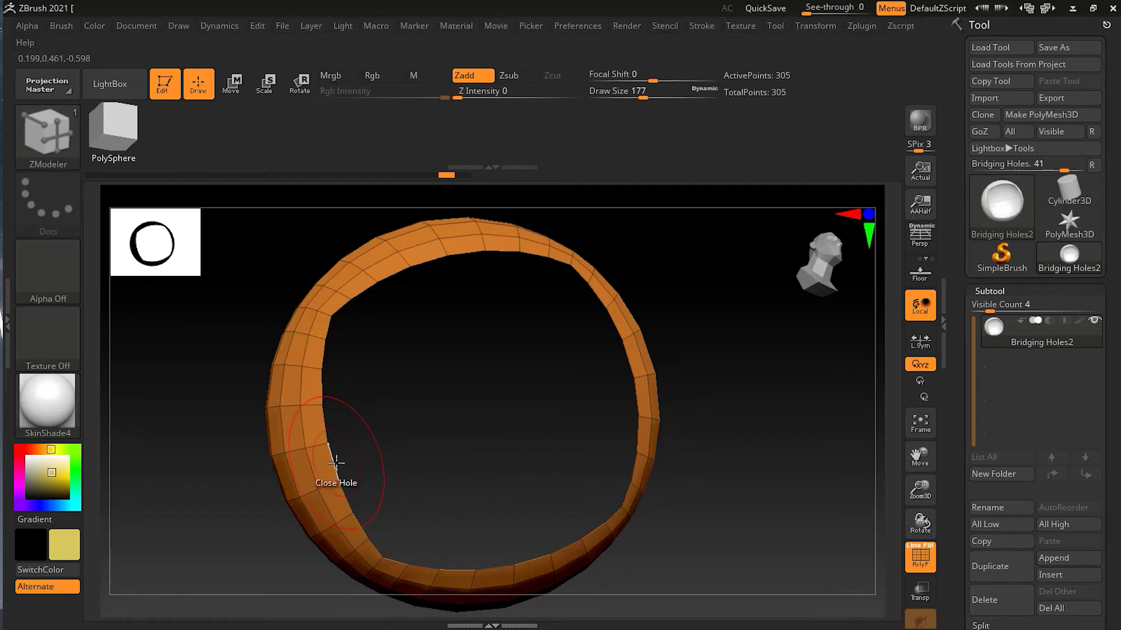
key(space)
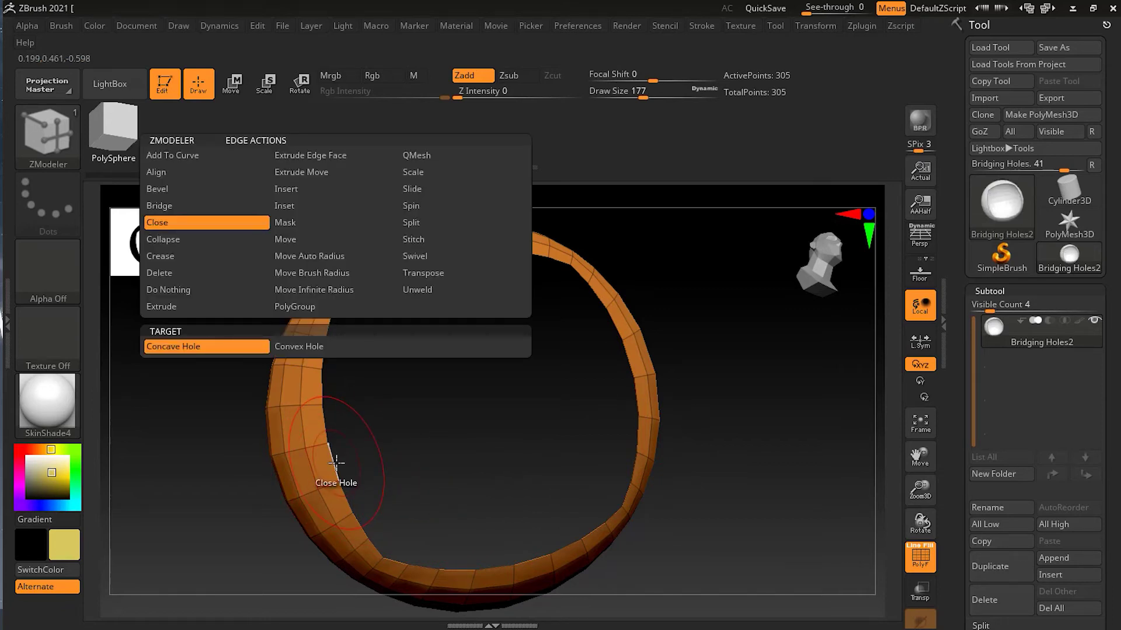
- Set the edge action to Bridge > Edges and bridge the ring's left and right inner edges
click(168, 205)
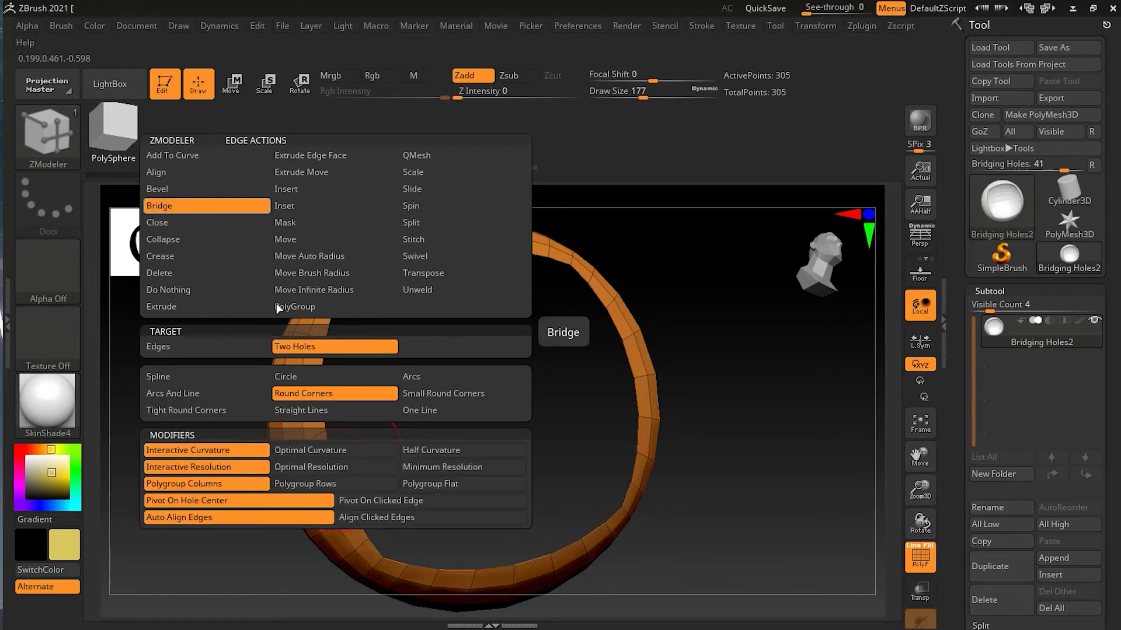
click(208, 348)
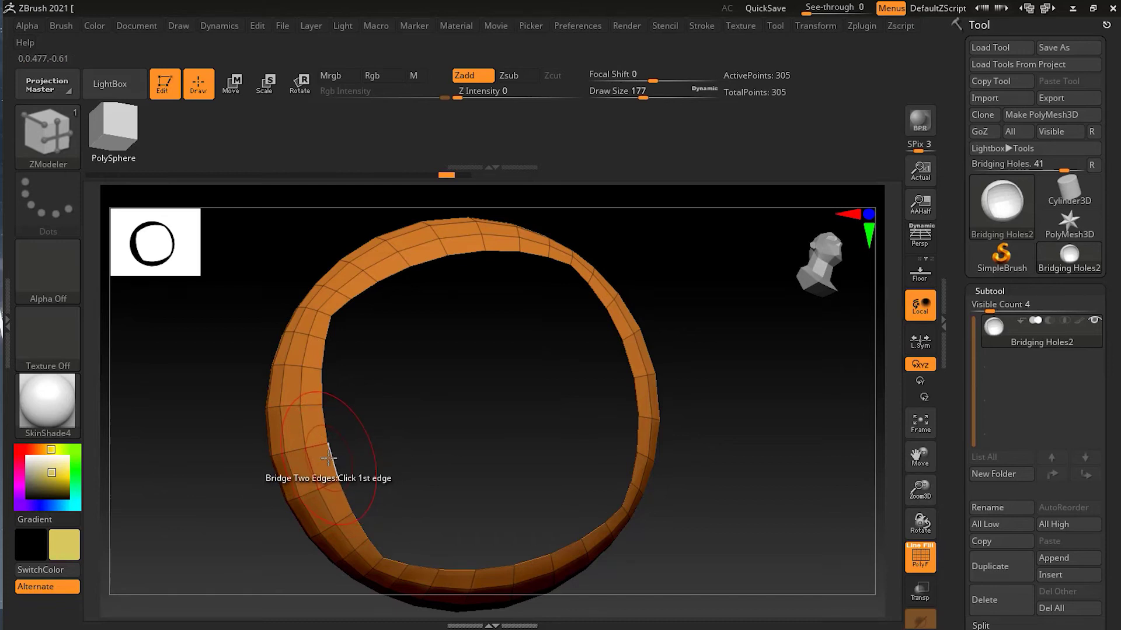
click(329, 458)
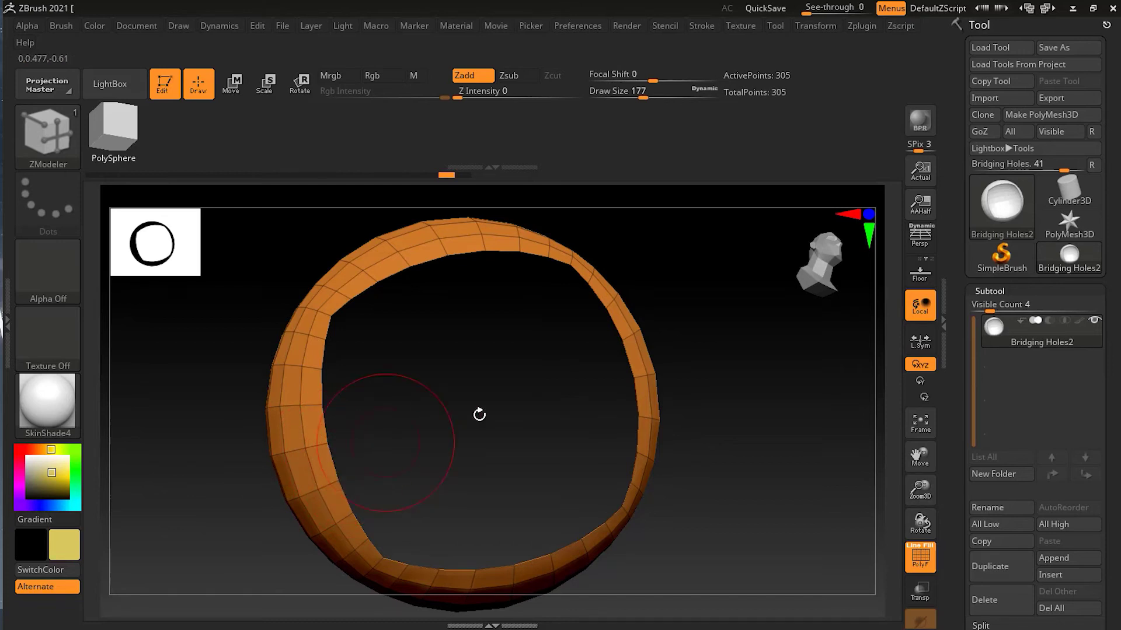
click(626, 364)
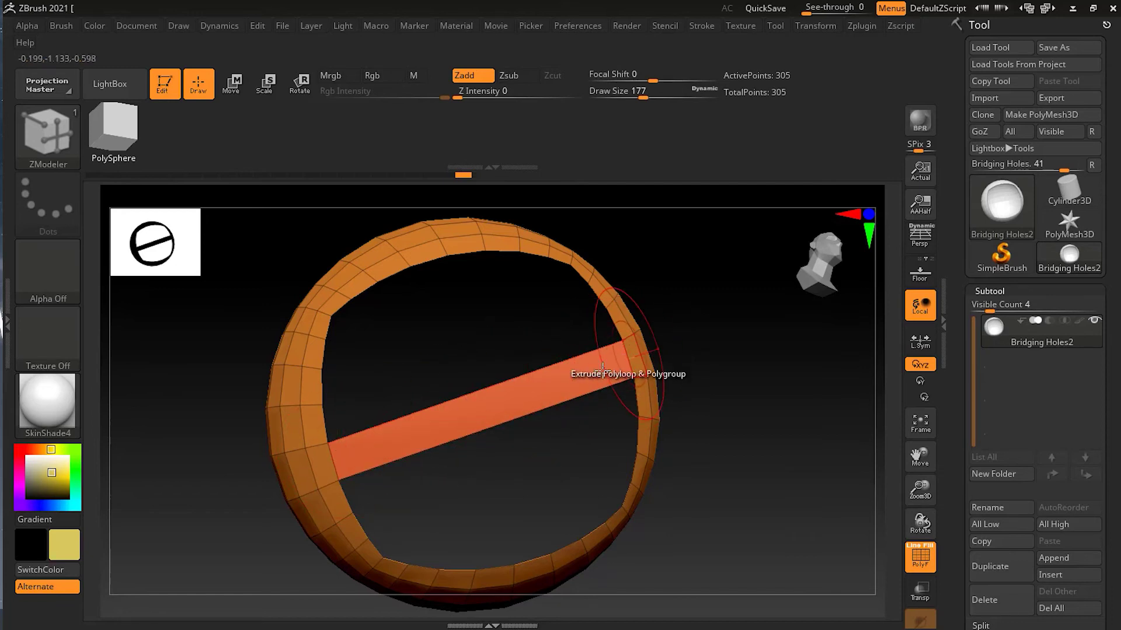
- Undo the strip, re-bridge the left and right inner edges, then undo again
key(ctrl+z)
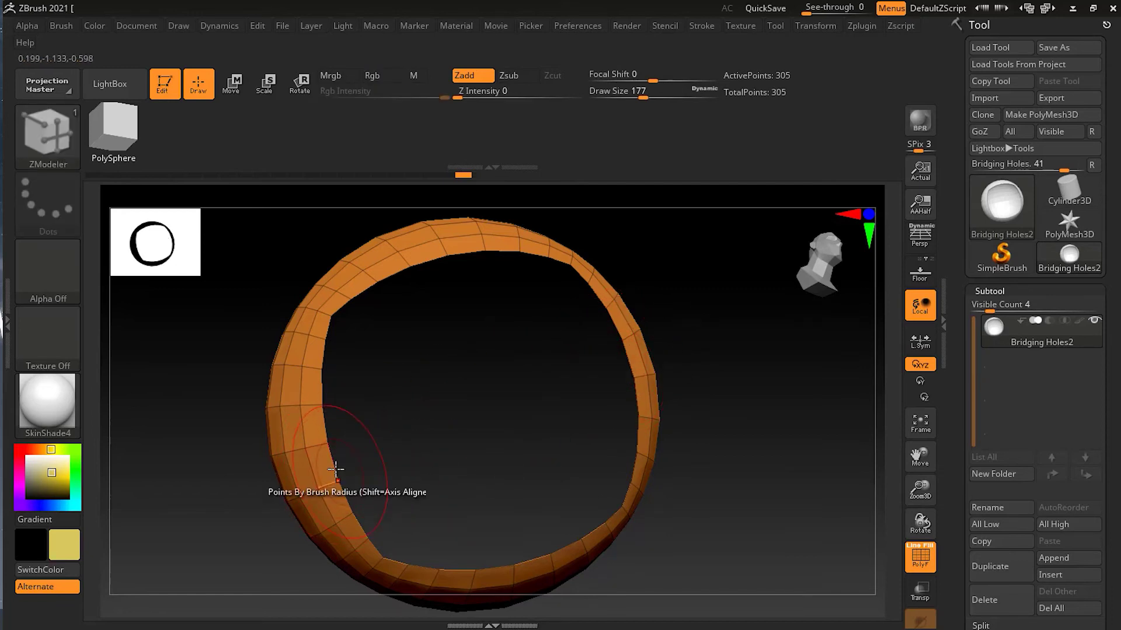
click(332, 467)
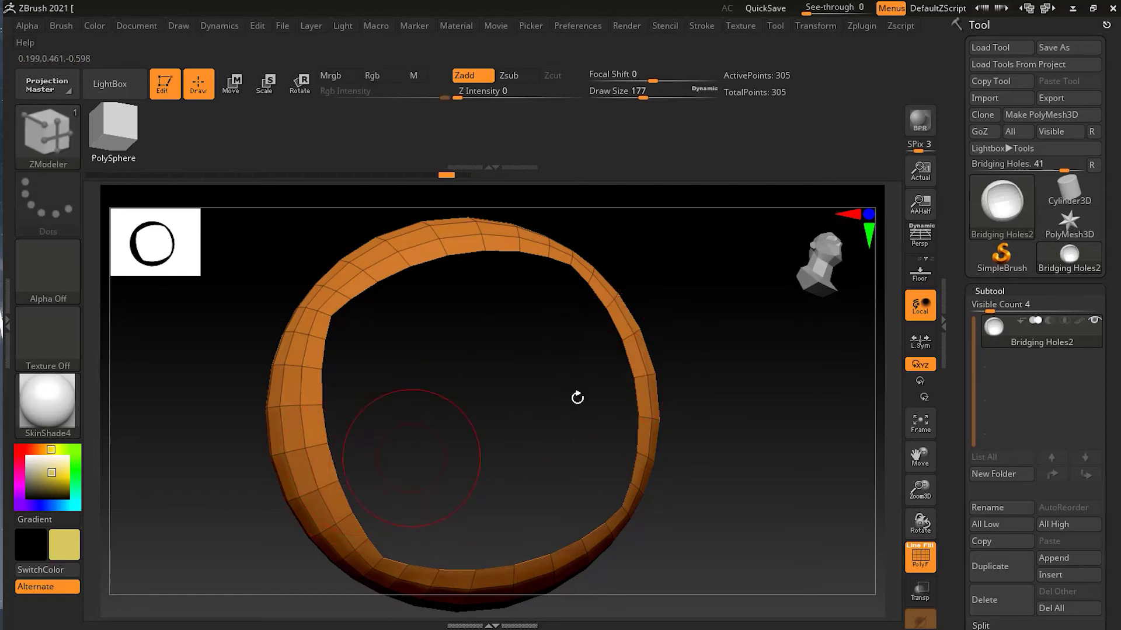
click(625, 360)
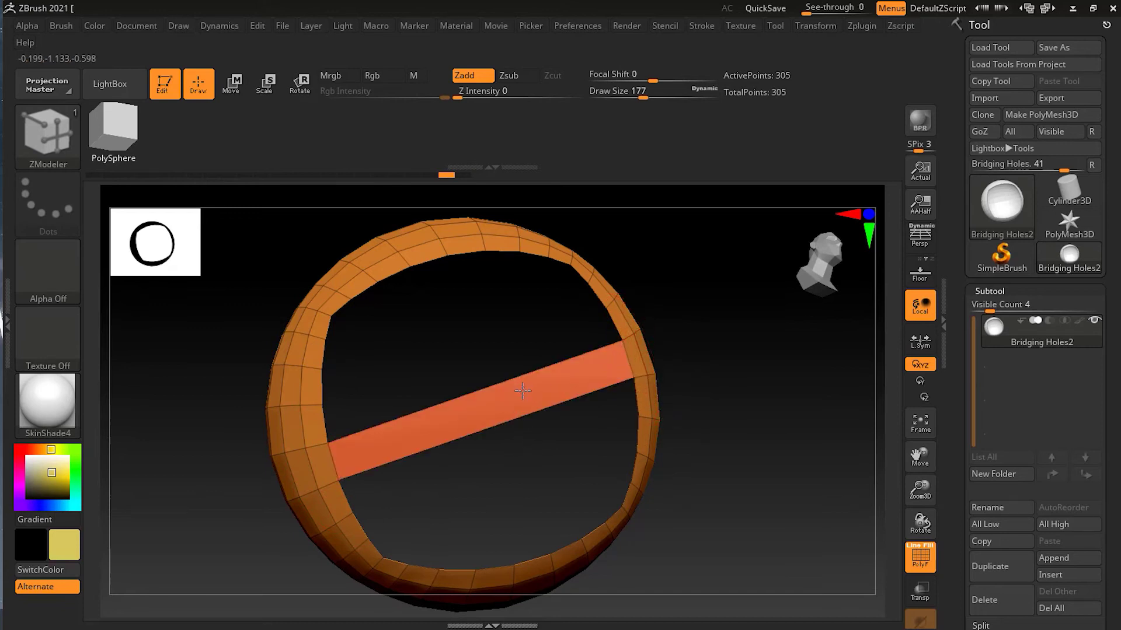
key(ctrl+z)
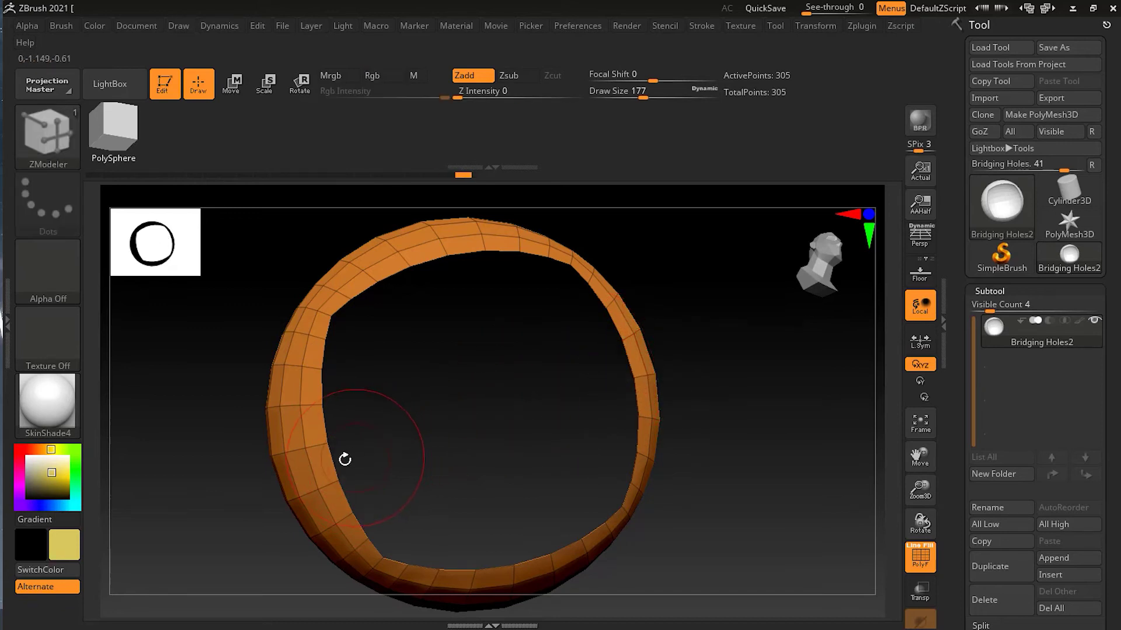
- Bridge the ring's right inner edge to the left edge, forming one diagonal strip across the opening
key(space)
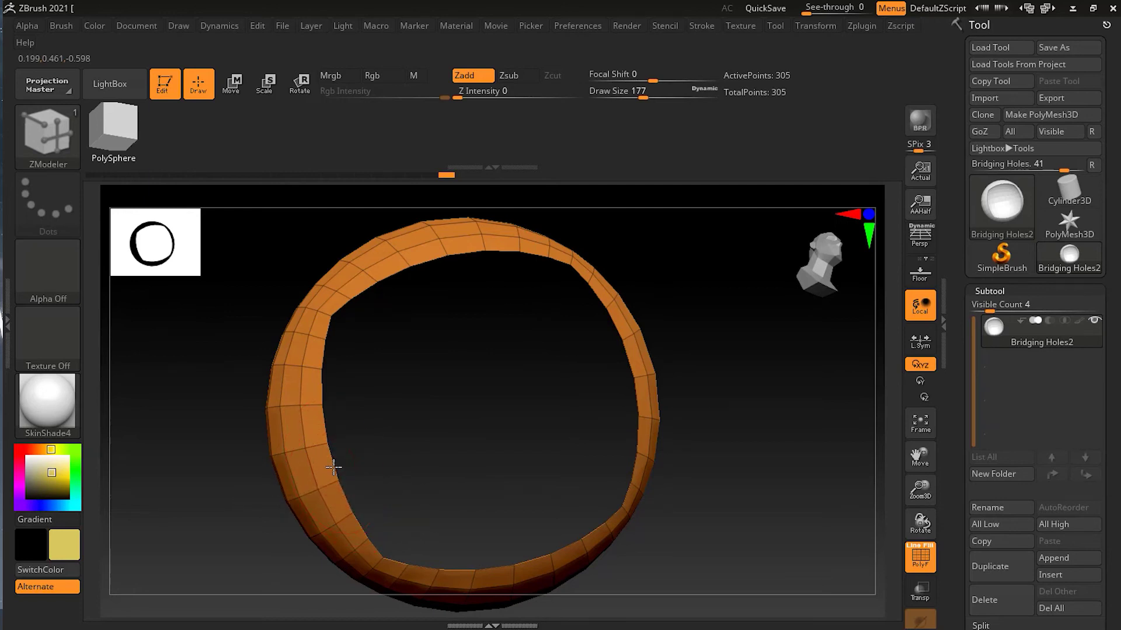
click(626, 355)
drag(796, 445, 792, 424)
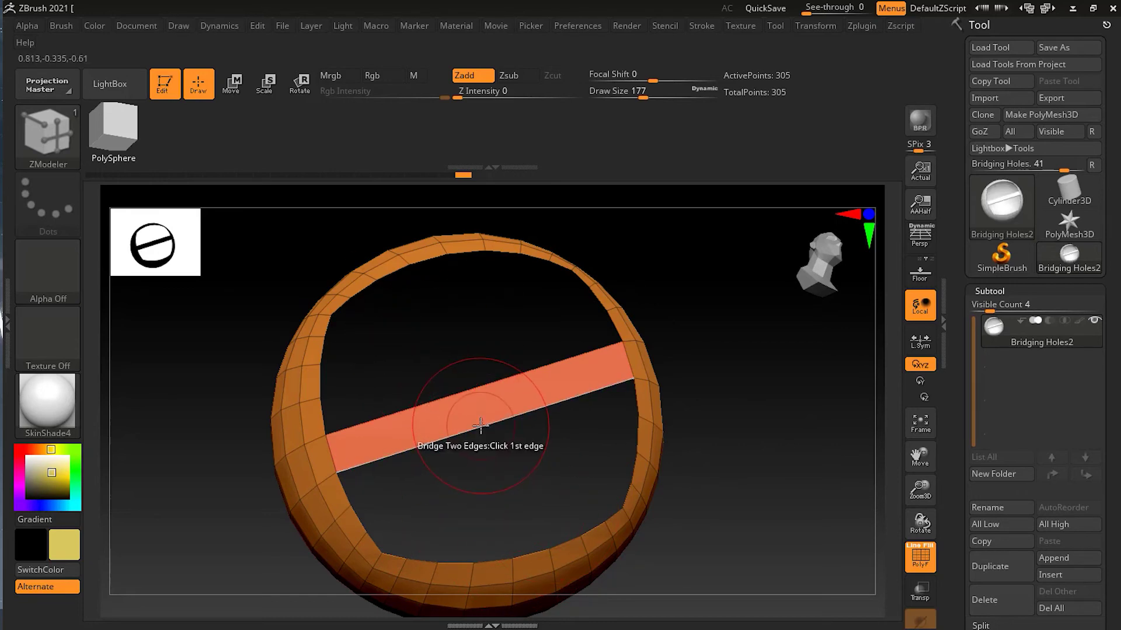
key(space)
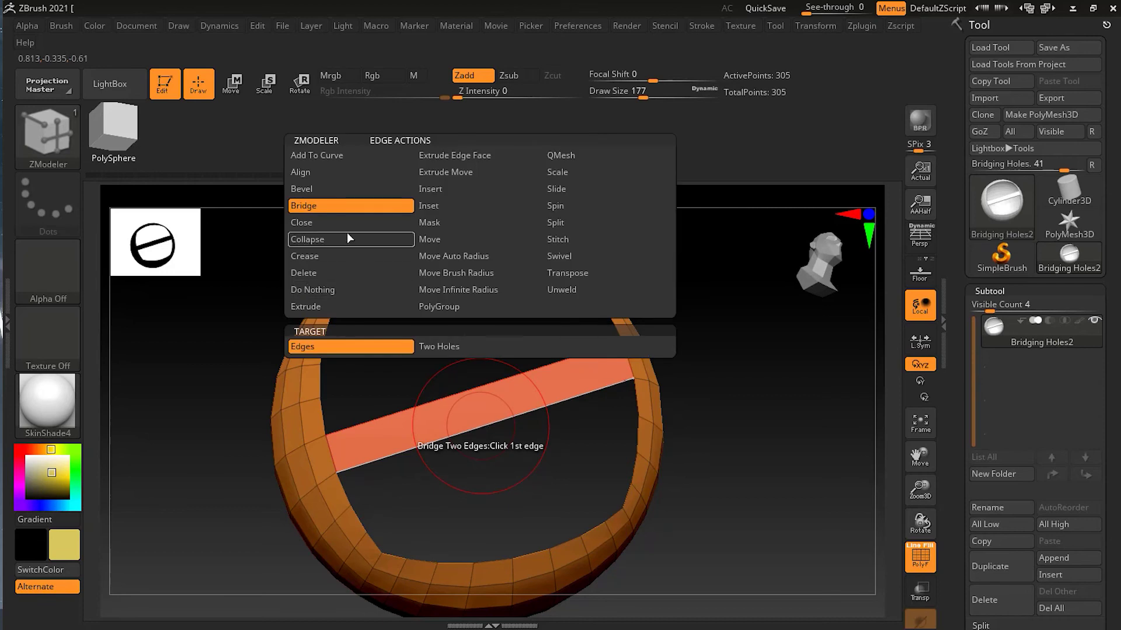
click(344, 225)
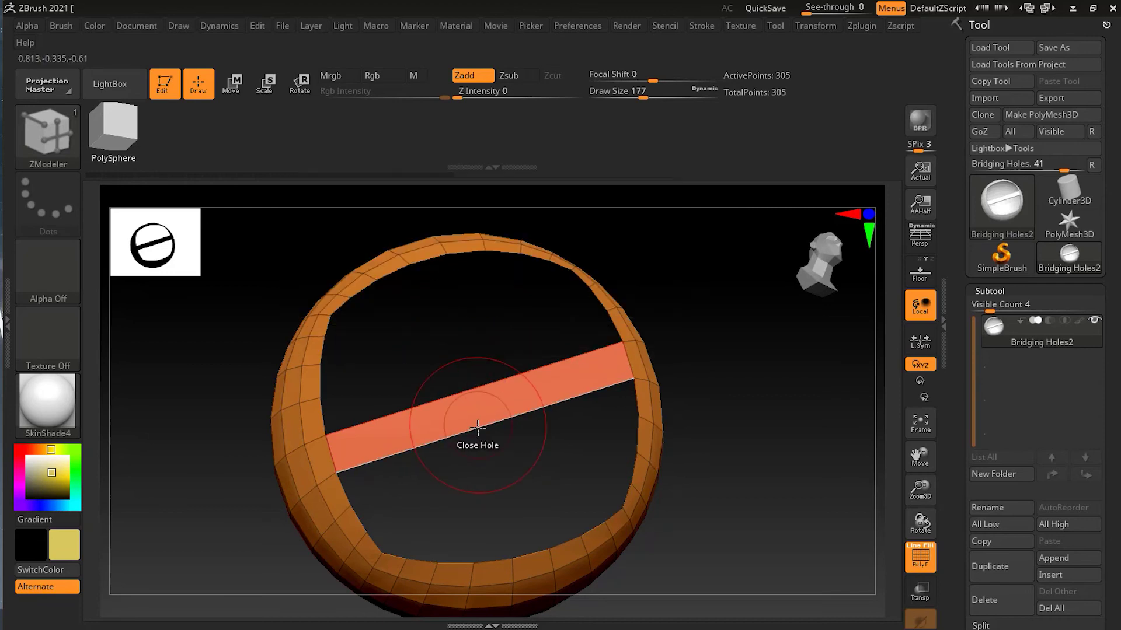
click(467, 426)
mouse_move(716, 445)
mouse_down()
mouse_move(770, 448)
mouse_move(763, 432)
mouse_move(720, 450)
mouse_up()
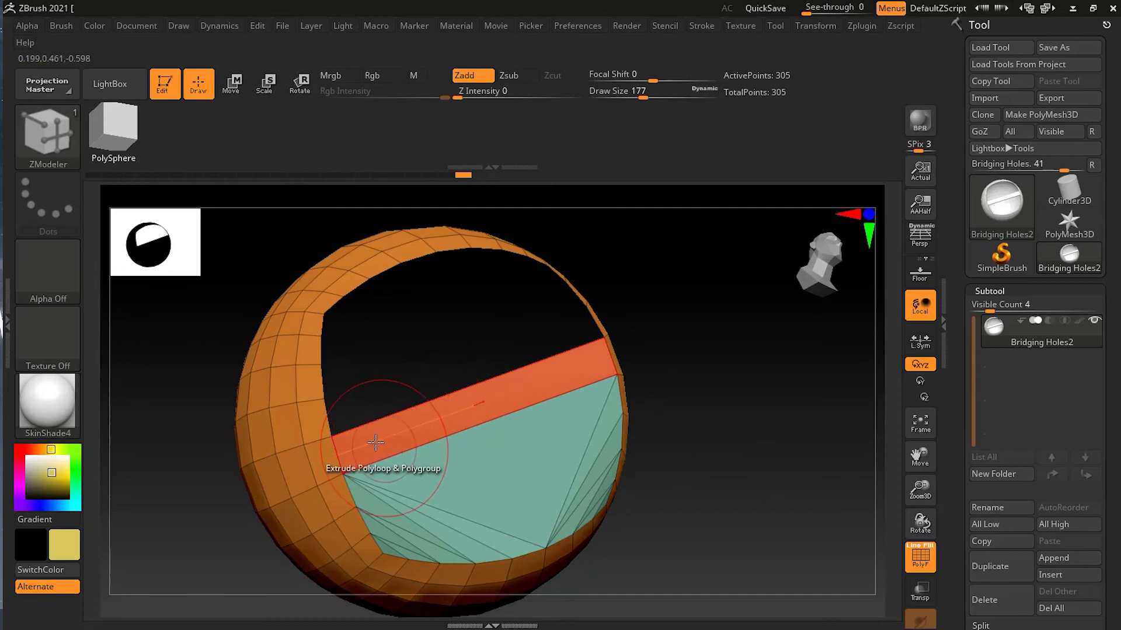
mouse_move(693, 497)
mouse_down()
mouse_move(728, 491)
mouse_move(676, 493)
mouse_up()
key(ctrl+z)
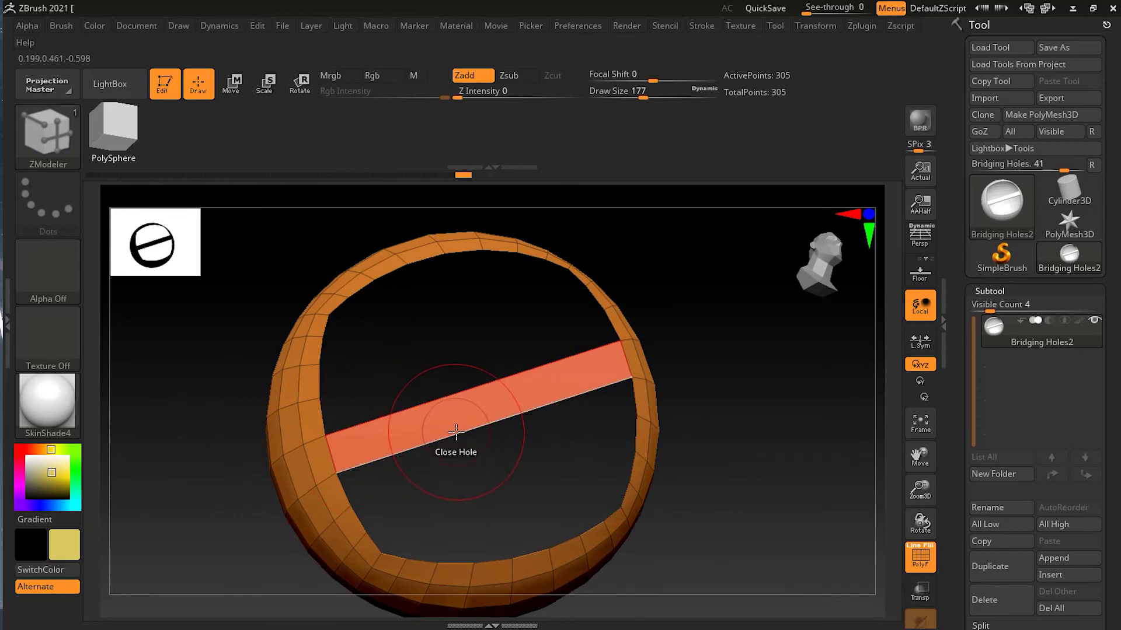
- Add many Insert Multiple EdgeLoops cuts with Interactive Resolution across the strip, reaching 337 points
key(space)
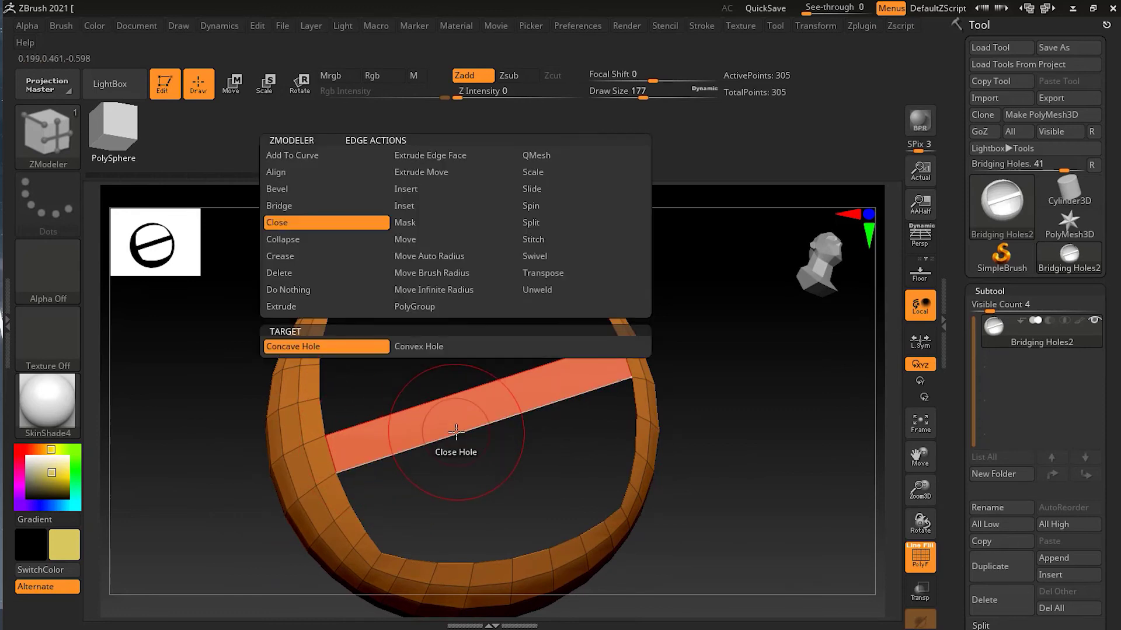
click(432, 188)
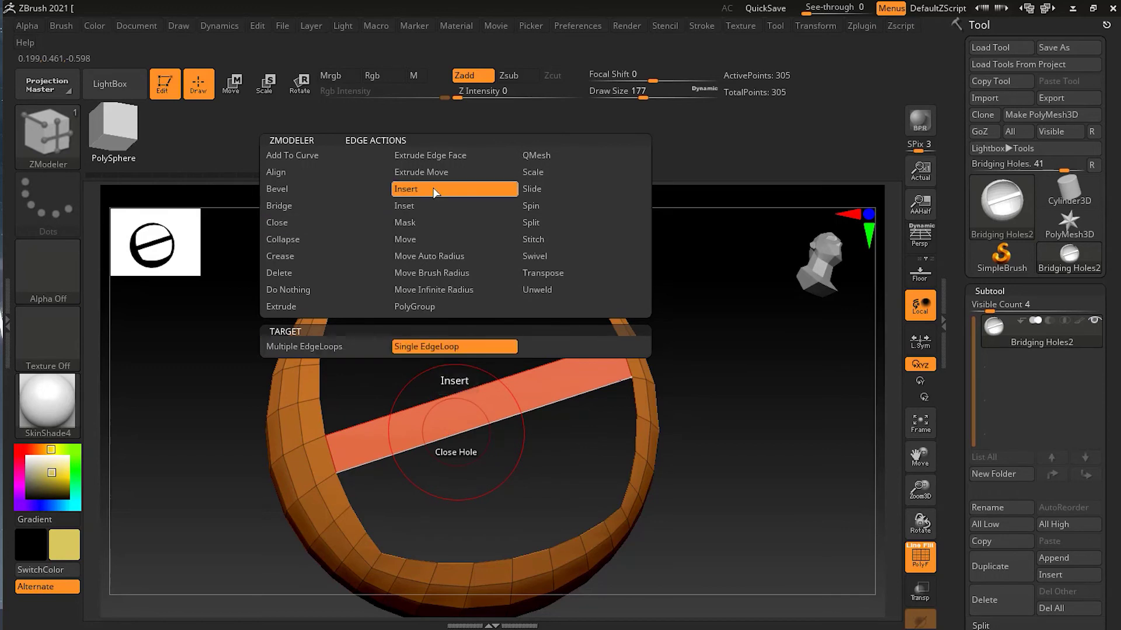
click(343, 350)
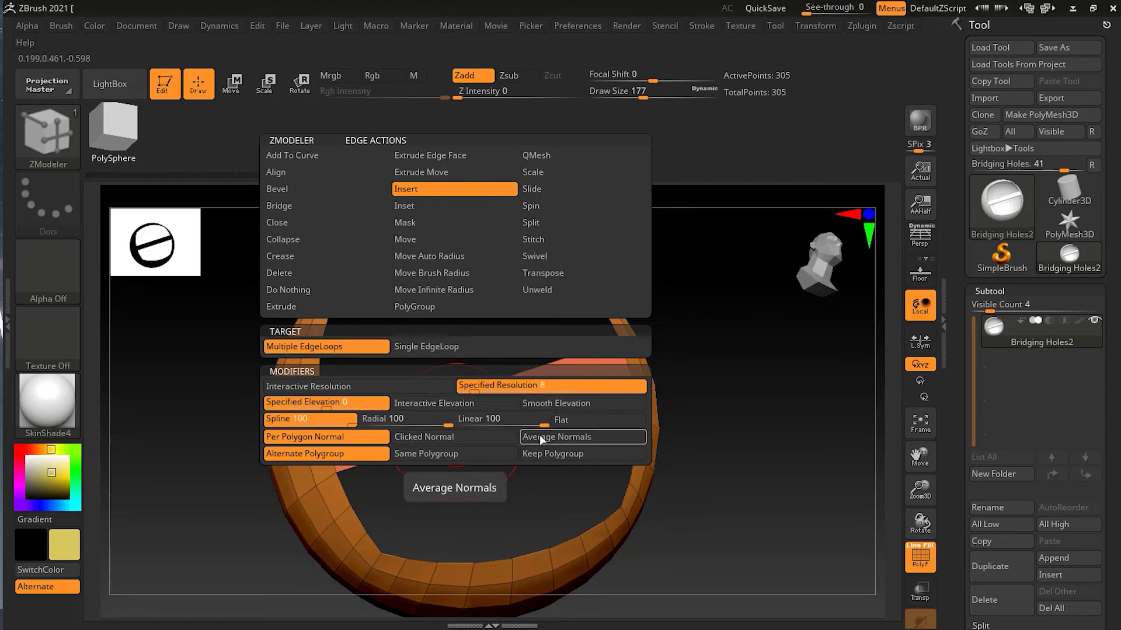
click(389, 390)
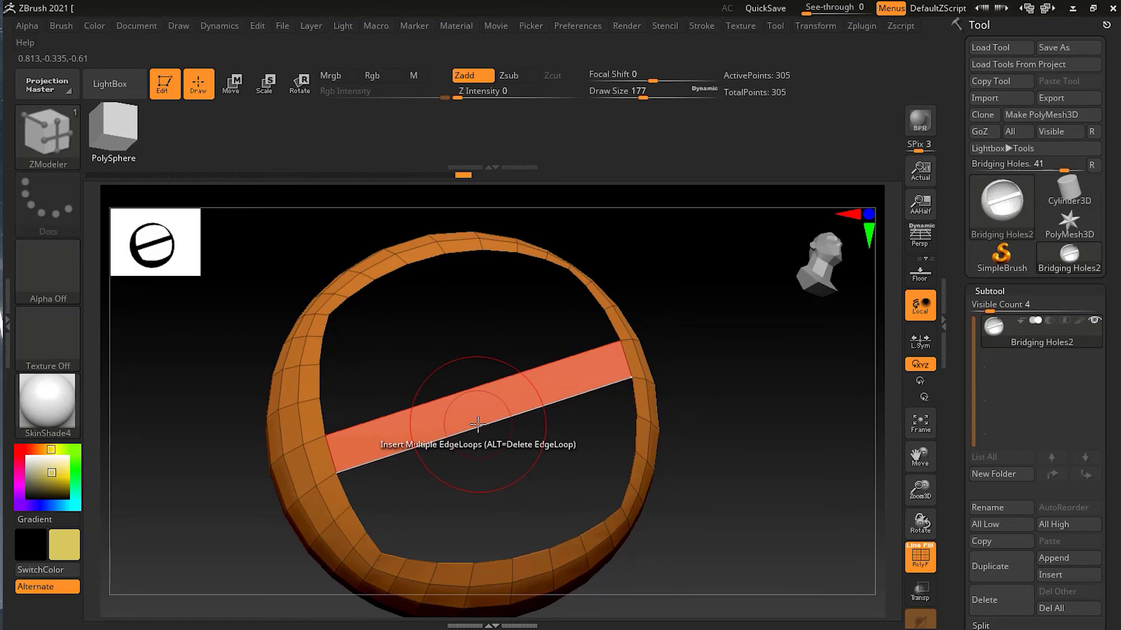
drag(477, 424, 192, 492)
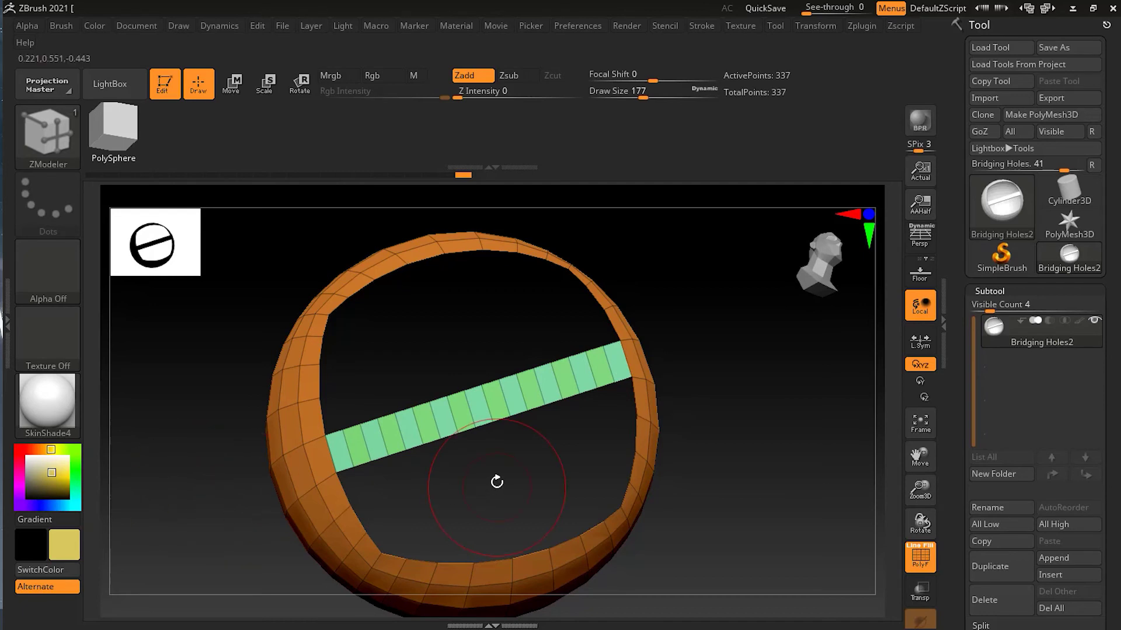
- Cap the gap below the strip with a Close Concave Hole fill, bringing the ring to 357 points
key(space)
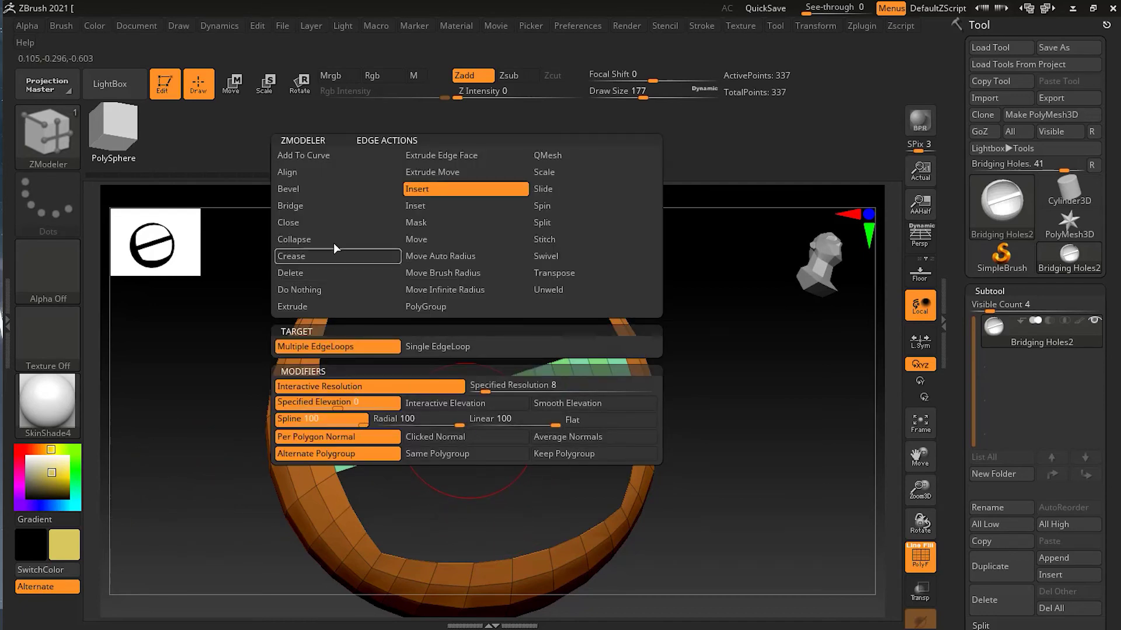
click(315, 222)
click(365, 348)
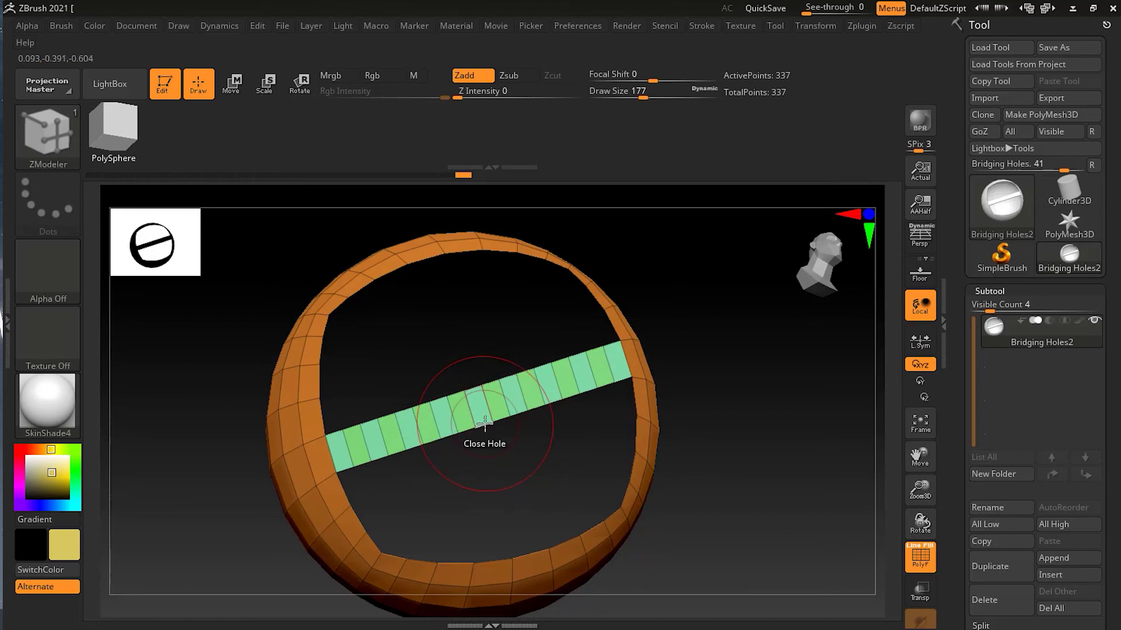
click(485, 421)
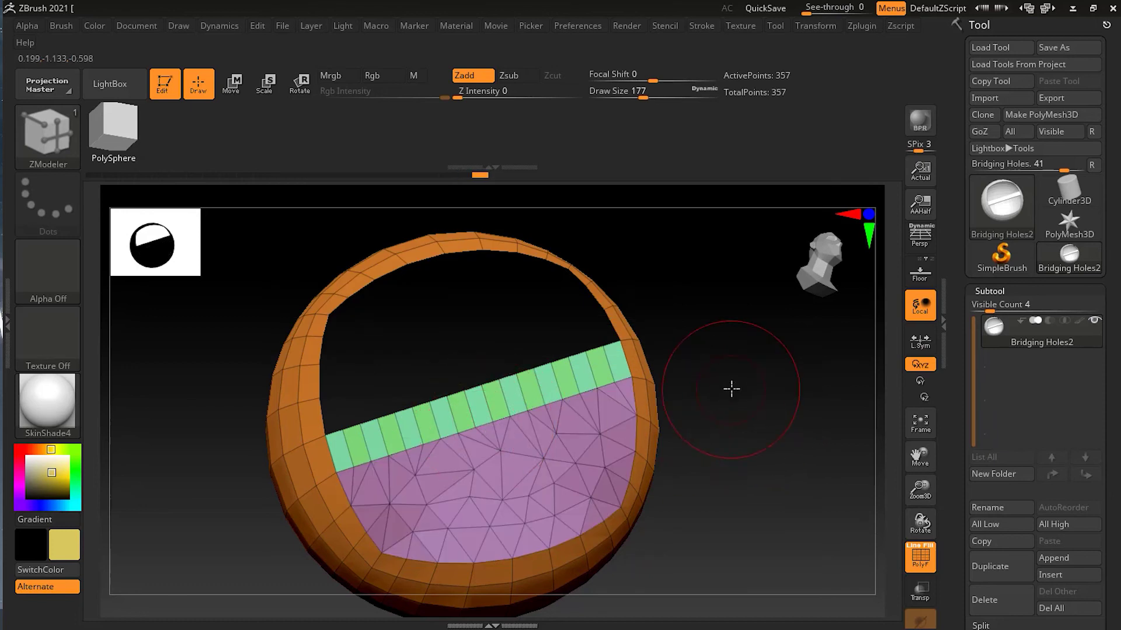
drag(730, 388, 763, 403)
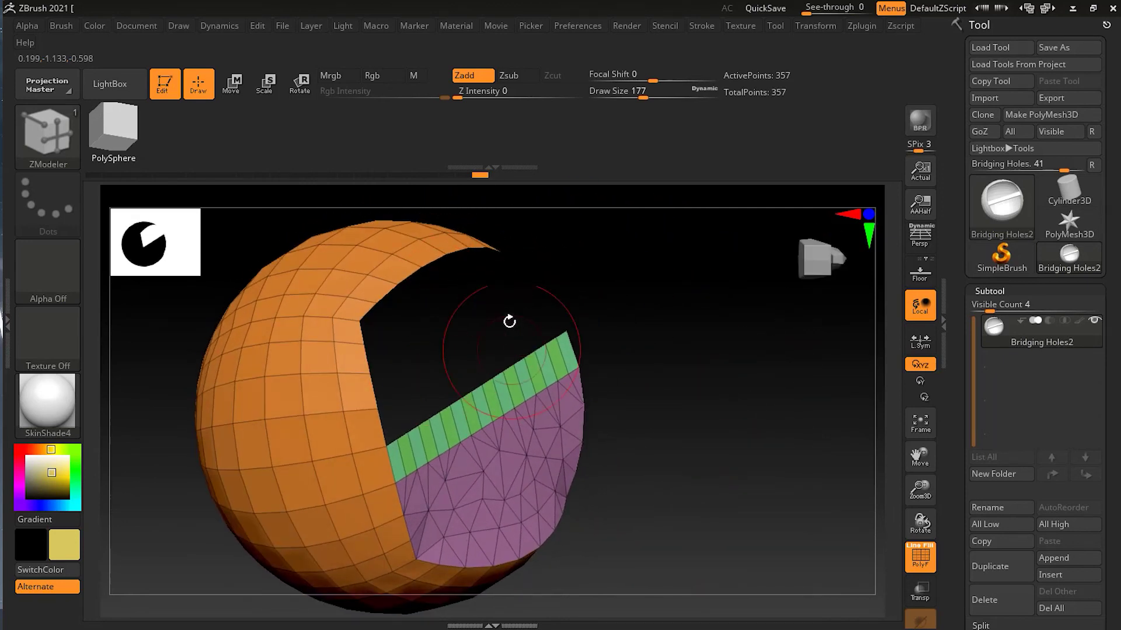
drag(438, 333, 642, 426)
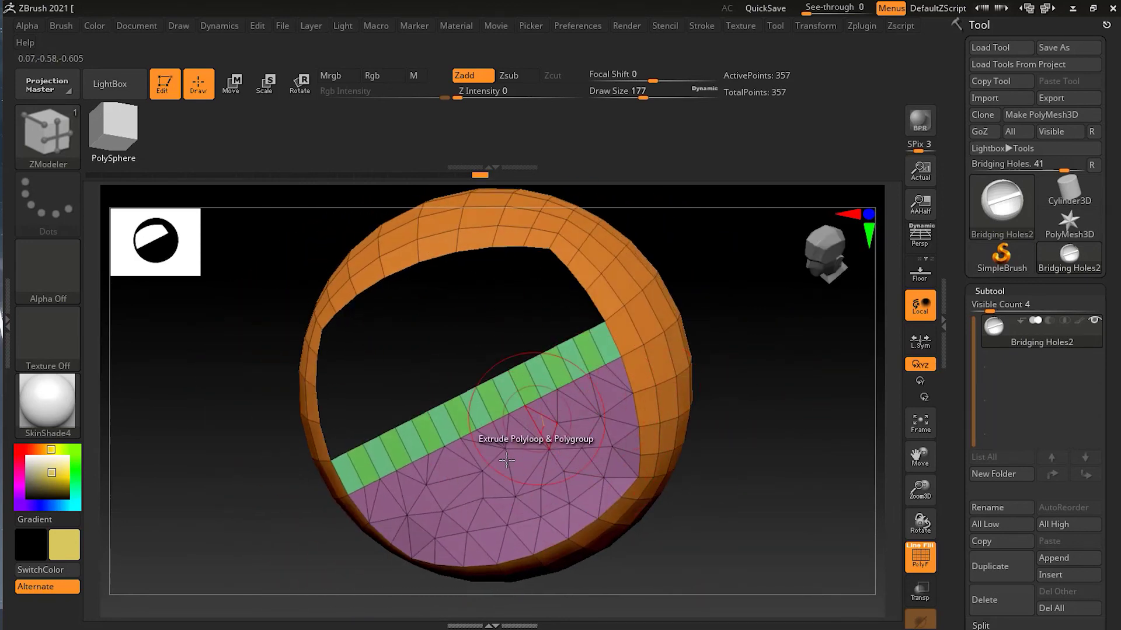
drag(775, 494, 725, 450)
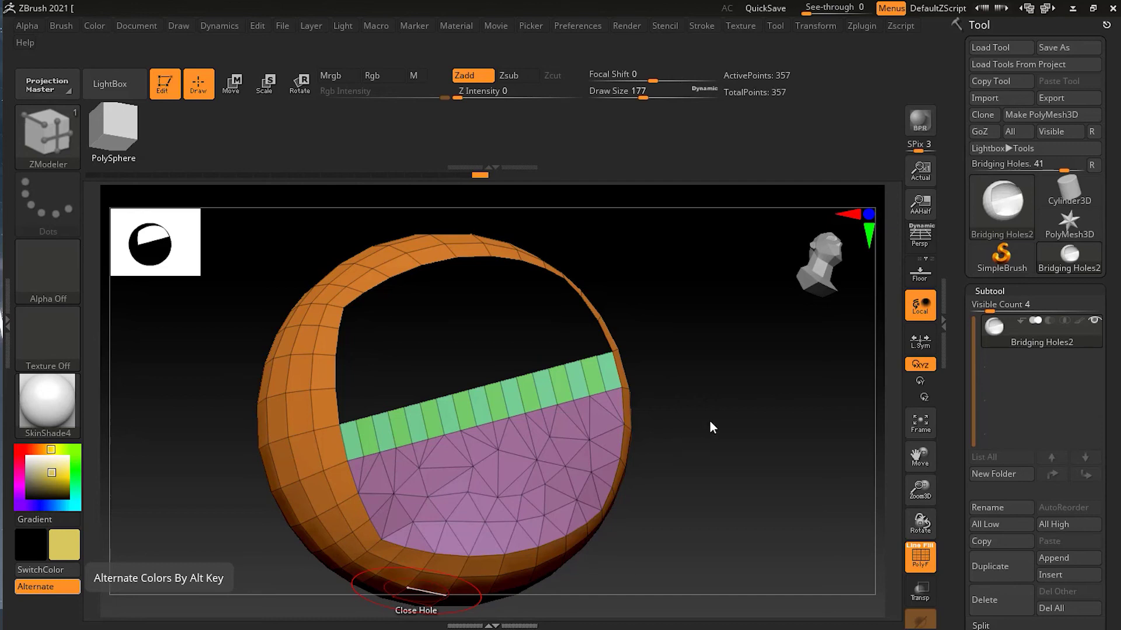
- Set the ZModeler edge action to Bridge with the Two Holes target, keeping the 357-point mesh unchanged
drag(723, 425, 781, 430)
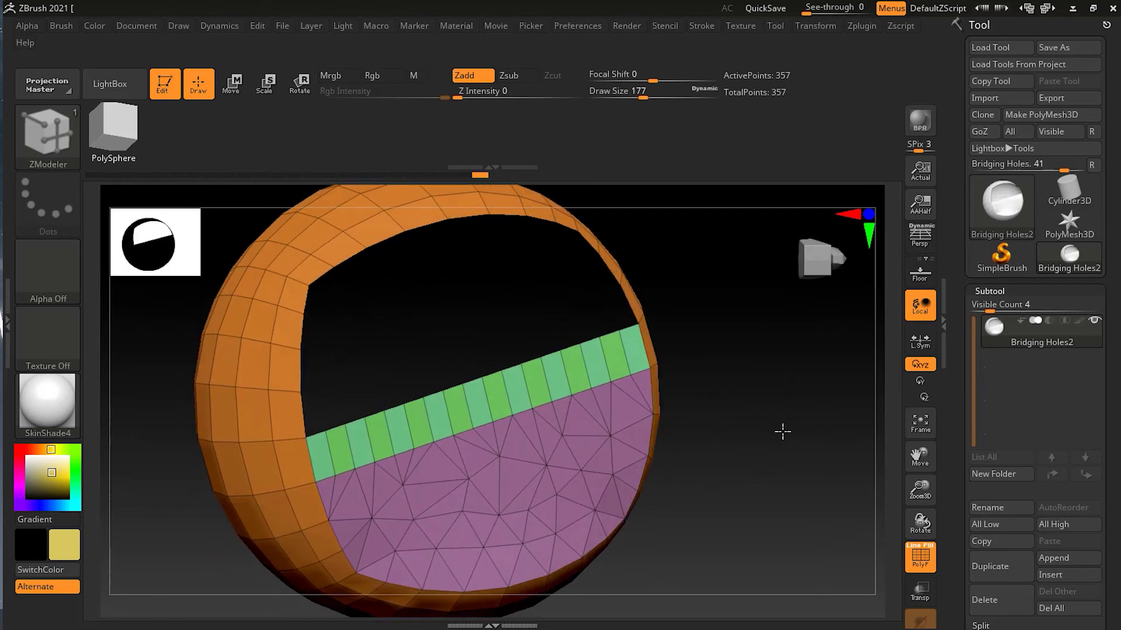
key(space)
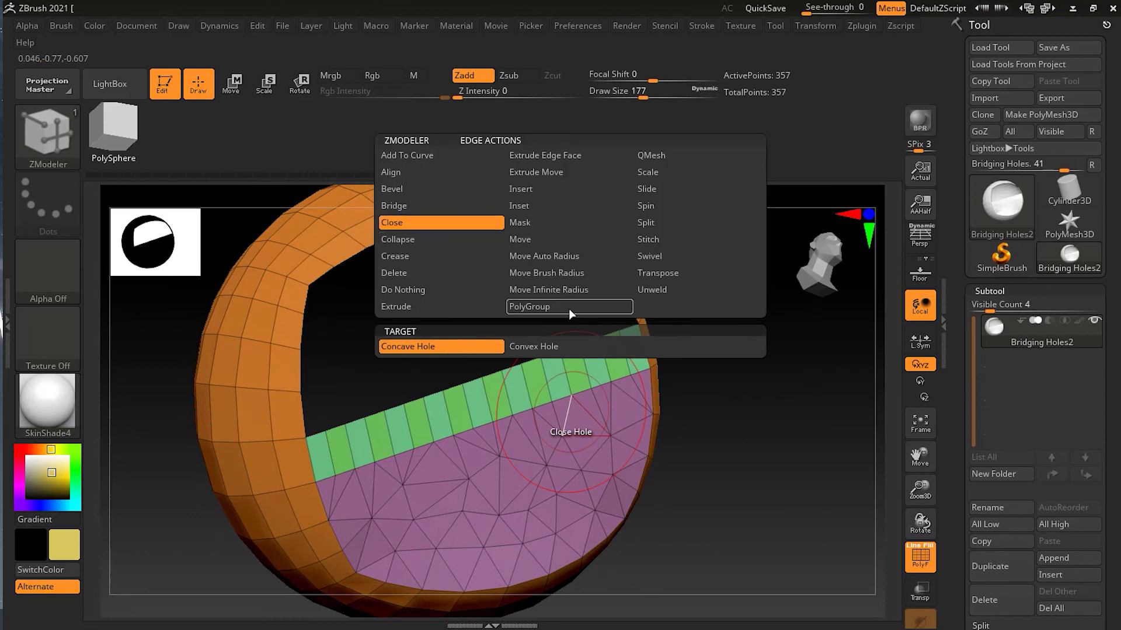
click(410, 202)
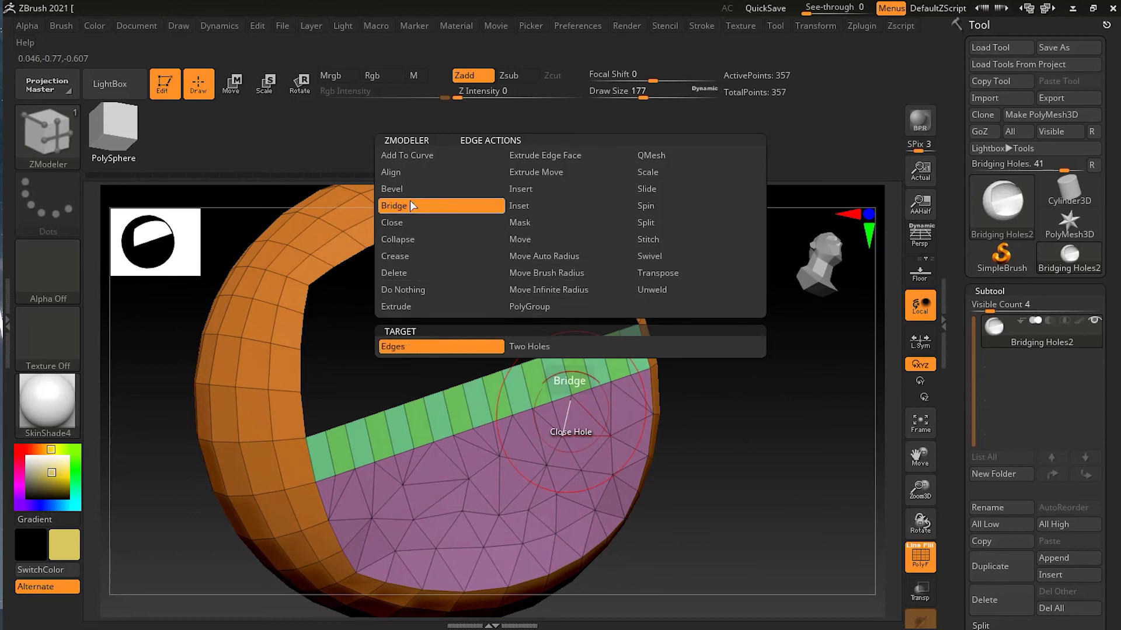
click(529, 346)
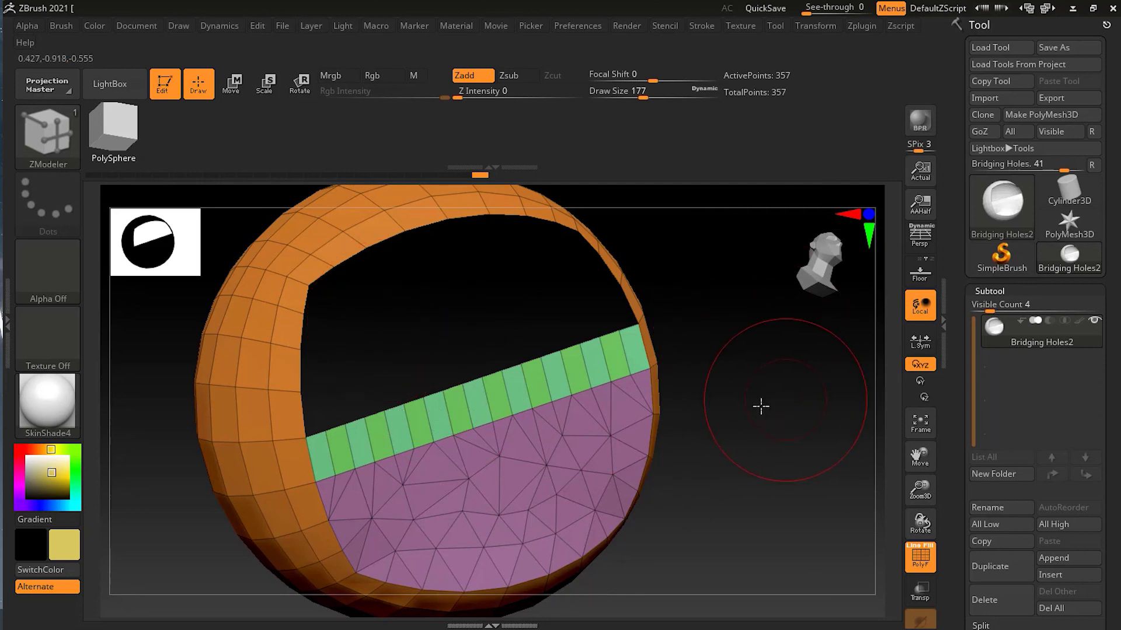
mouse_move(758, 405)
alt+mouse_down()
mouse_move(732, 414)
mouse_move(730, 450)
mouse_move(740, 445)
alt+mouse_up()
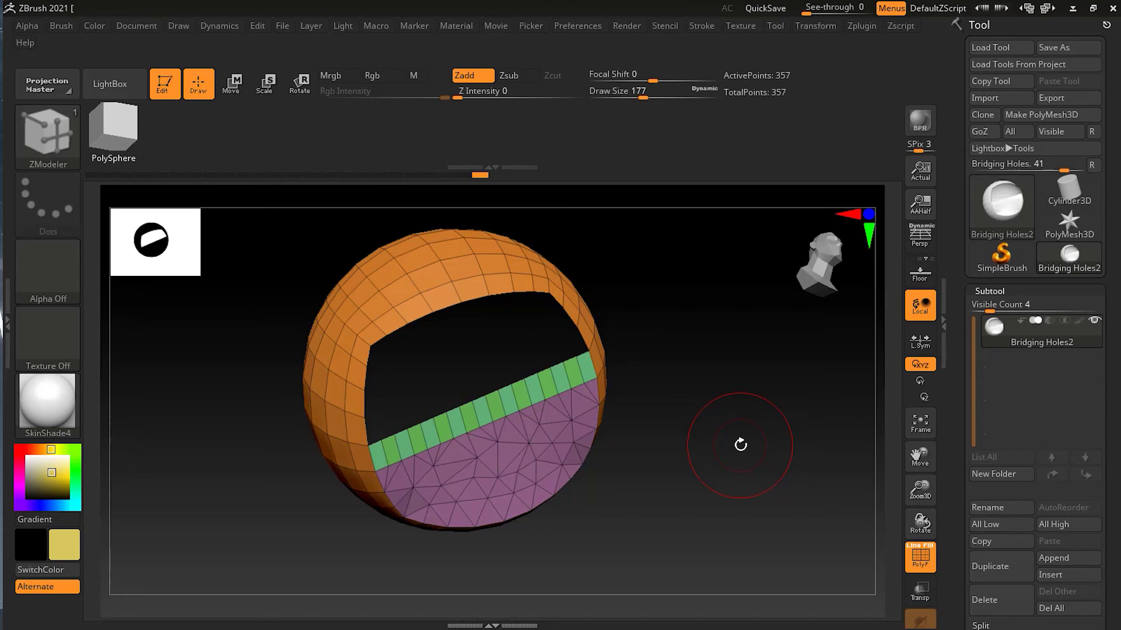
drag(716, 445, 718, 405)
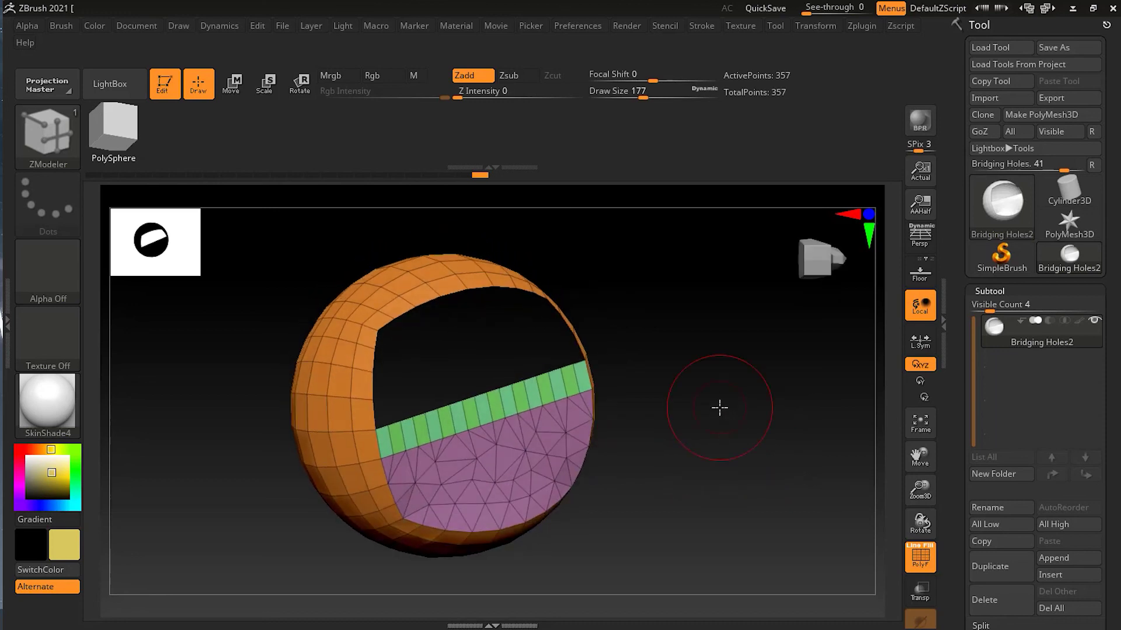
drag(711, 453, 743, 465)
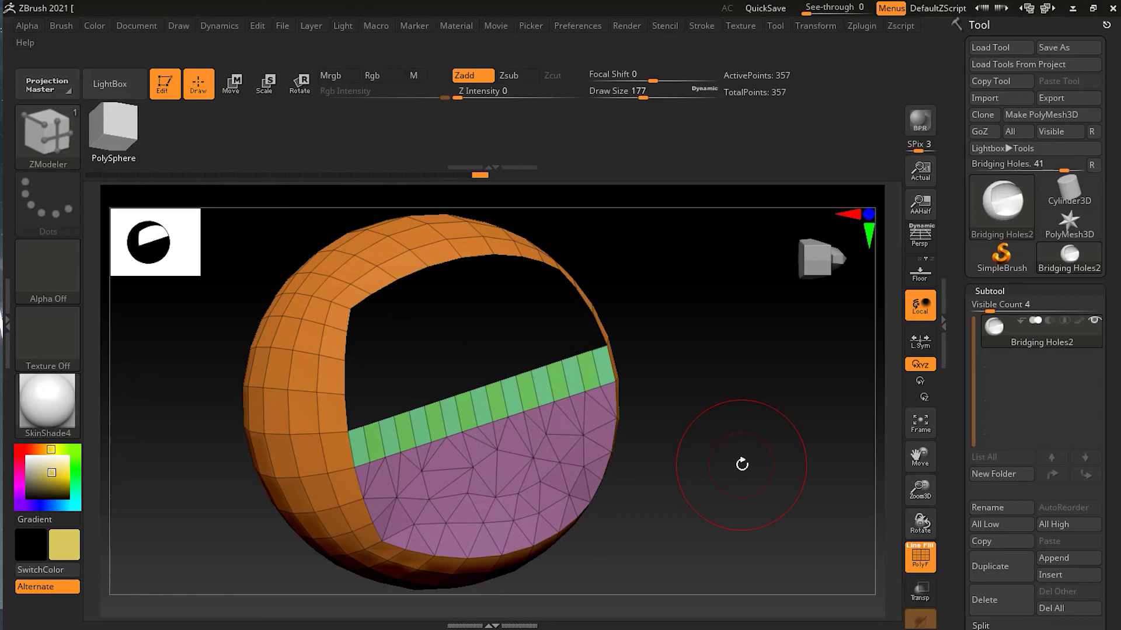